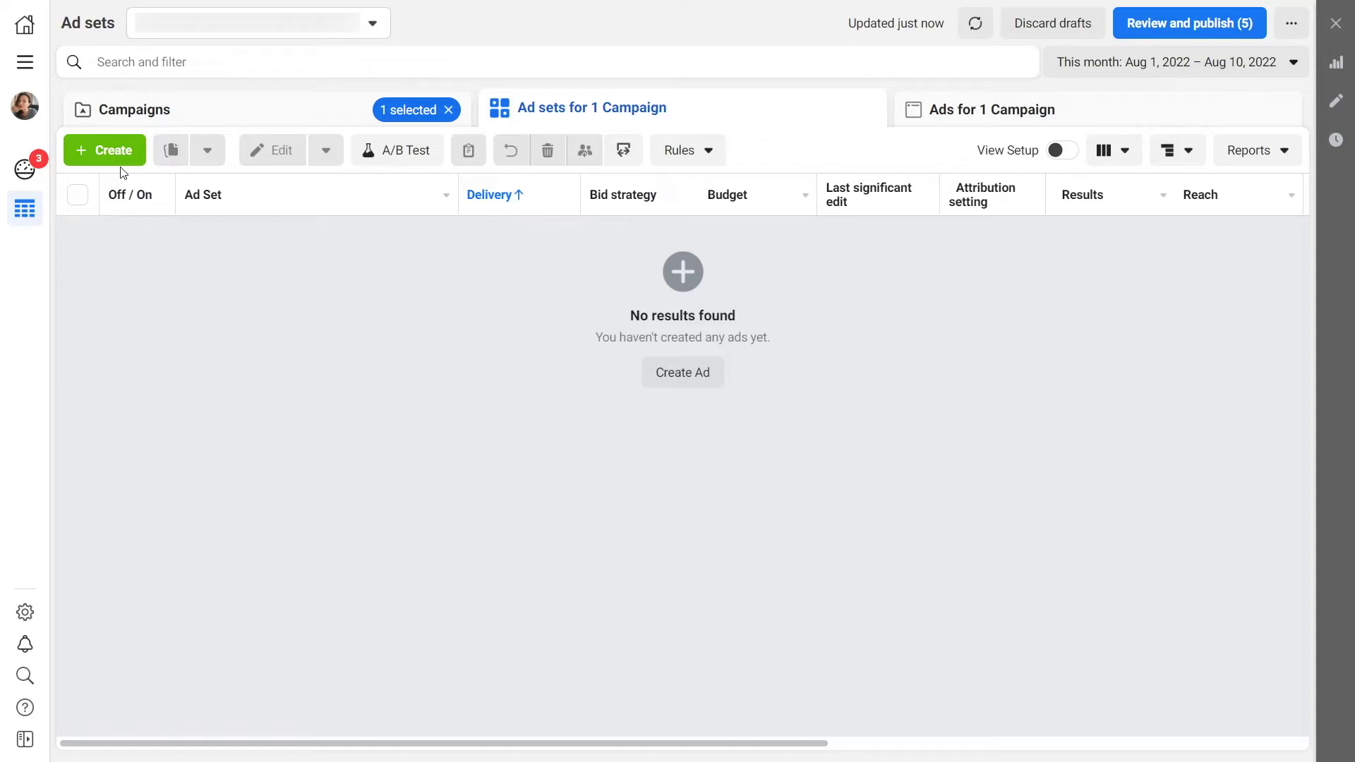
- Start a new campaign, ad set and ad from the Ad sets tab with the green Create button
{"action": "left_click", "coordinate": [120, 157]}
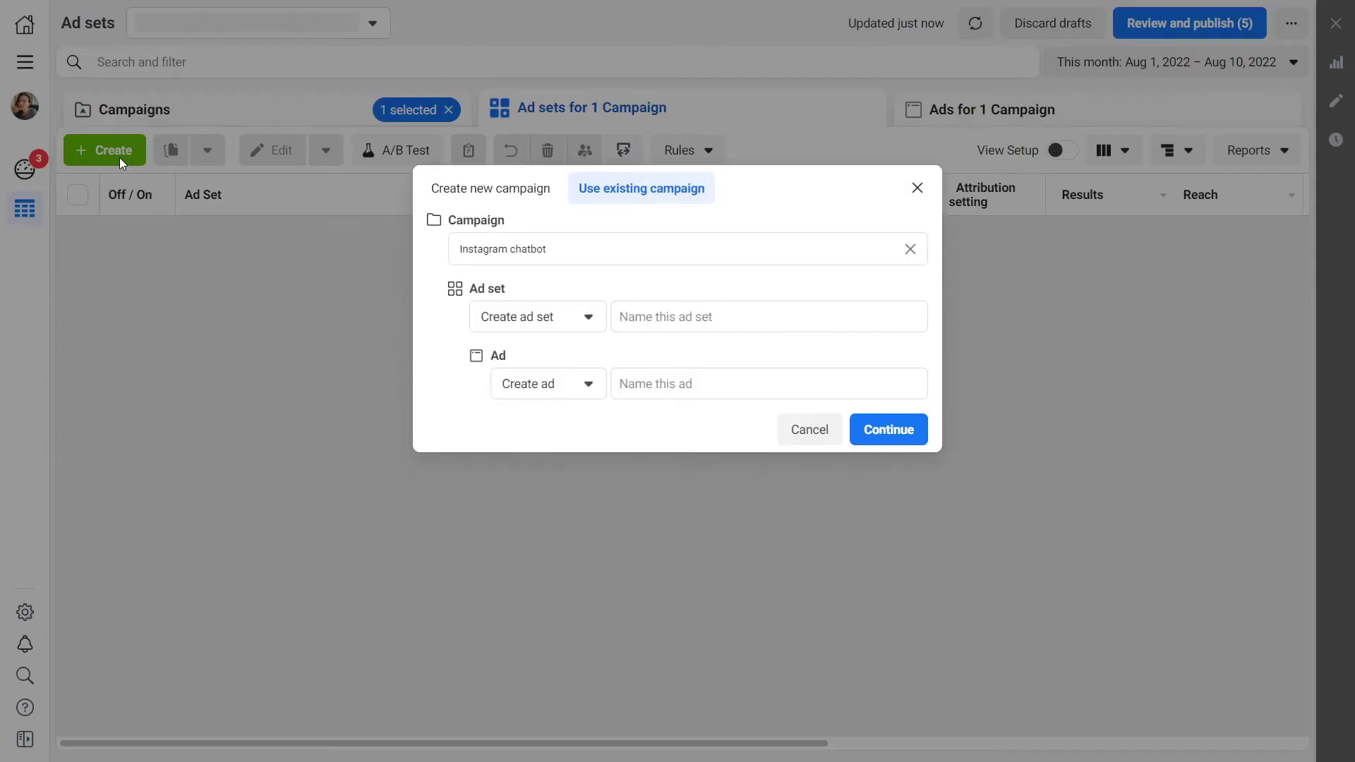
- Create a new Engagement campaign named 'Facebook chatbot' and continue to its ad set settings
{"action": "left_click", "coordinate": [490, 188]}
{"action": "left_click", "coordinate": [444, 431]}
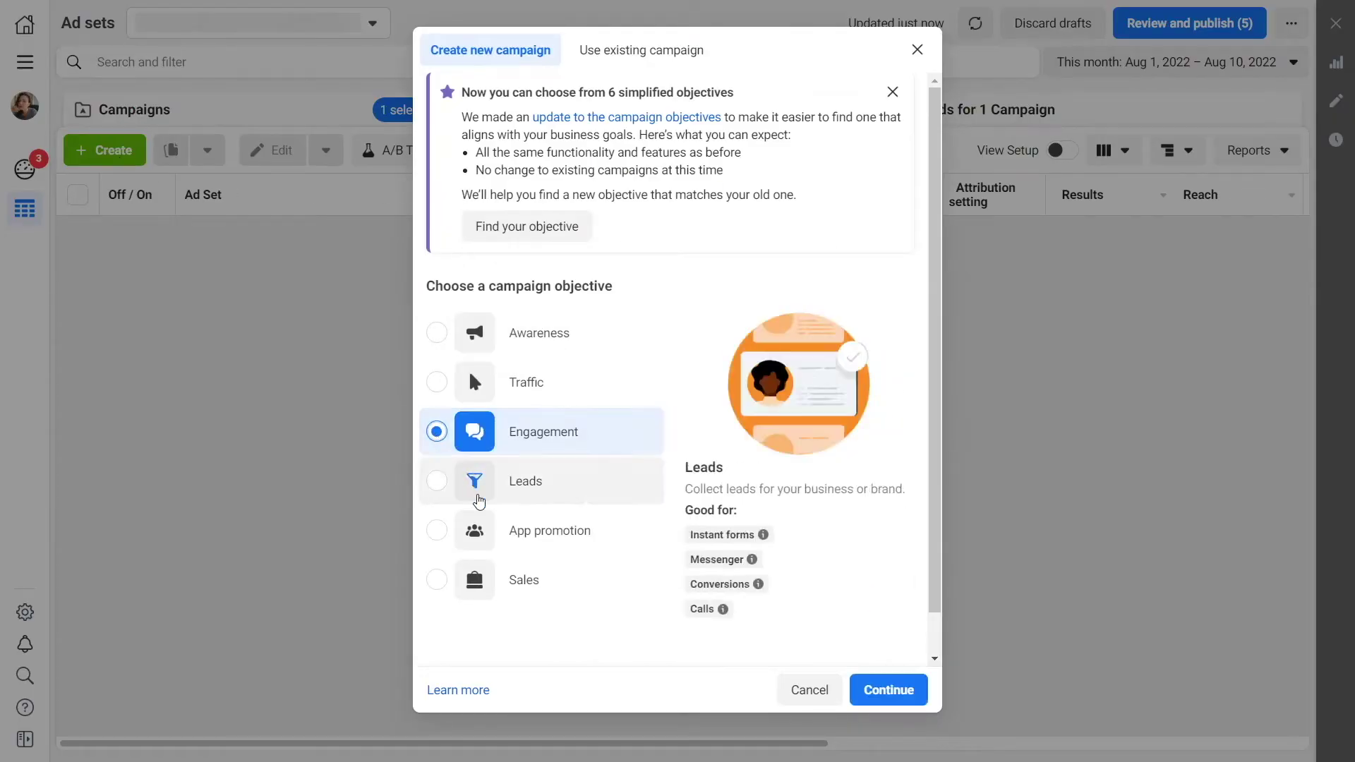
{"action": "left_click", "coordinate": [472, 476]}
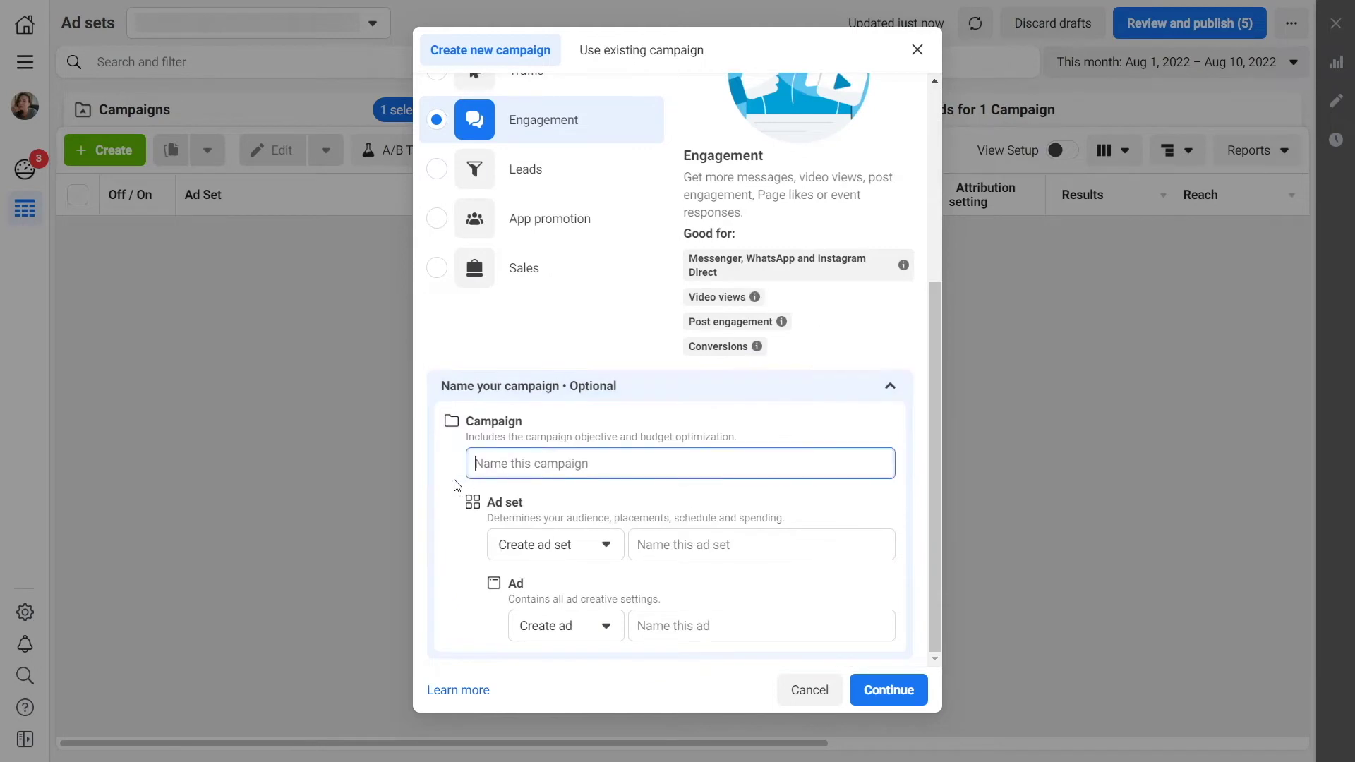
{"action": "type", "text": "Facebook chatbot"}
{"action": "left_click", "coordinate": [877, 689]}
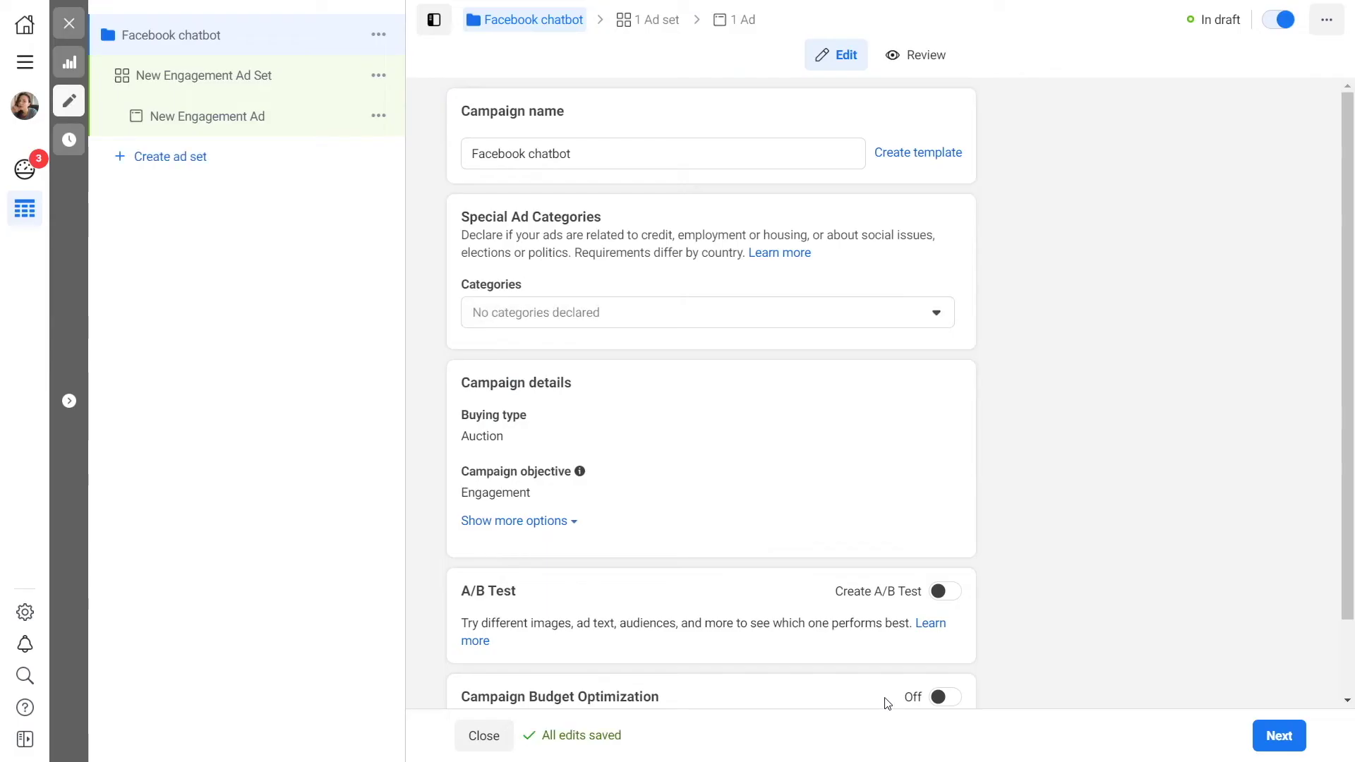
{"action": "left_click", "coordinate": [1270, 737]}
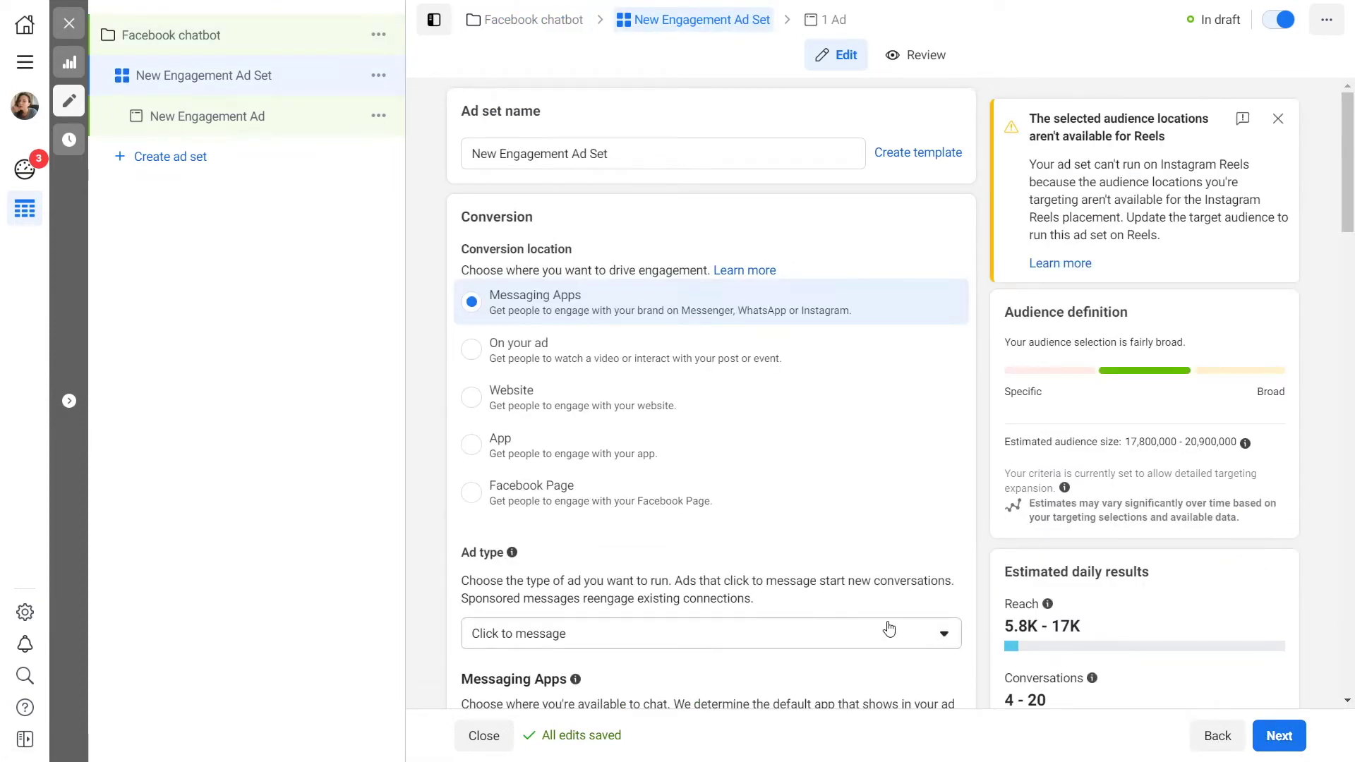
- Review the ad set's Messenger, Click to message and $20.00 daily budget settings, opening the budget type list
{"action": "scroll", "coordinate": [889, 628], "scroll_direction": "down", "scroll_amount": 2}
{"action": "scroll", "coordinate": [889, 628], "scroll_direction": "down", "scroll_amount": 1}
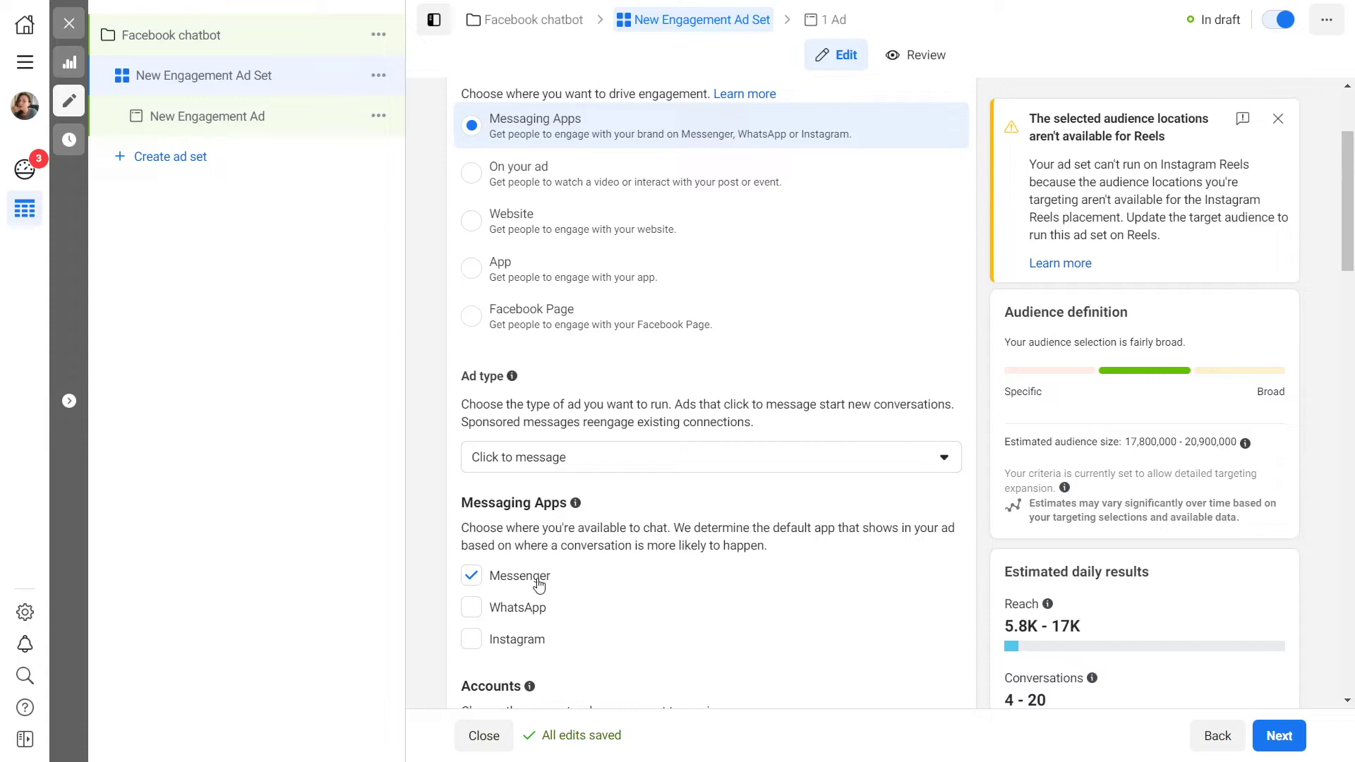
{"action": "scroll", "coordinate": [641, 586], "scroll_direction": "down", "scroll_amount": 2}
{"action": "scroll", "coordinate": [683, 595], "scroll_direction": "down", "scroll_amount": 3}
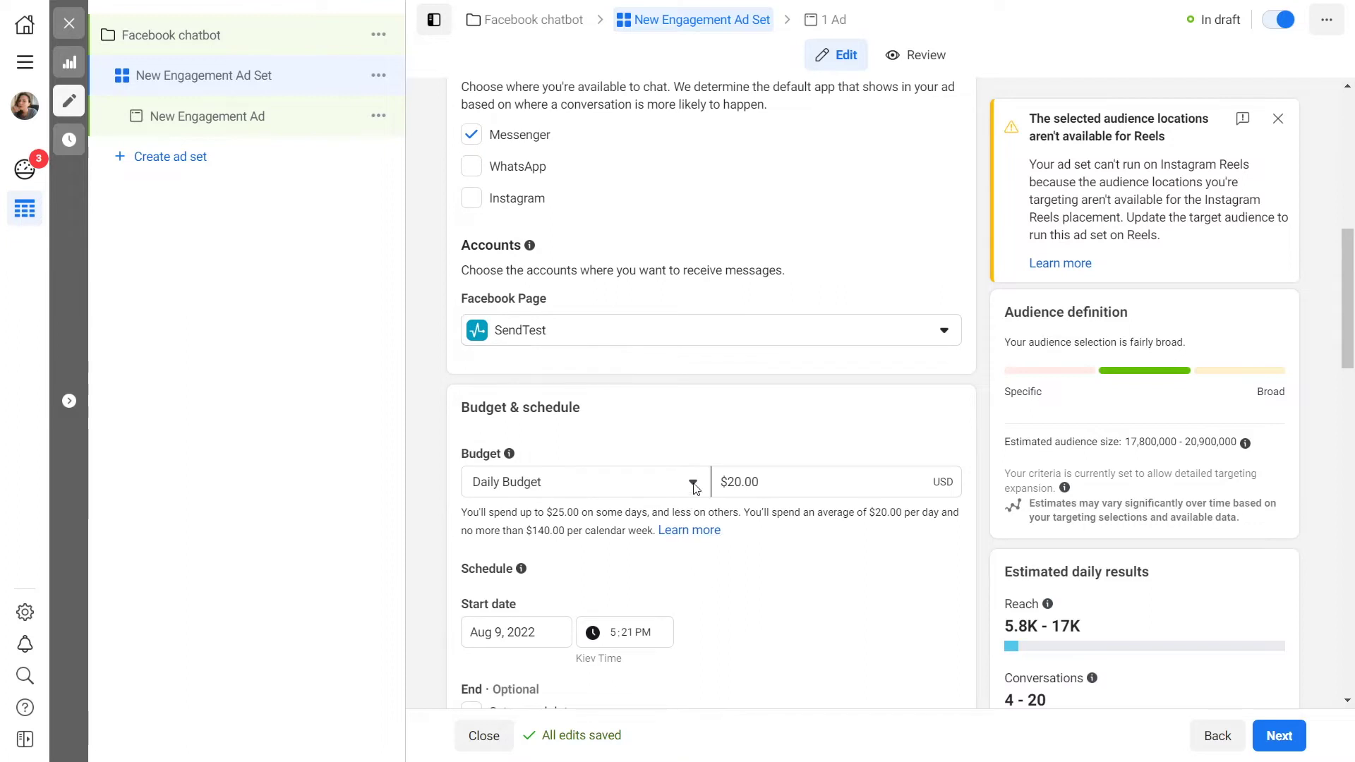
{"action": "left_click", "coordinate": [694, 487]}
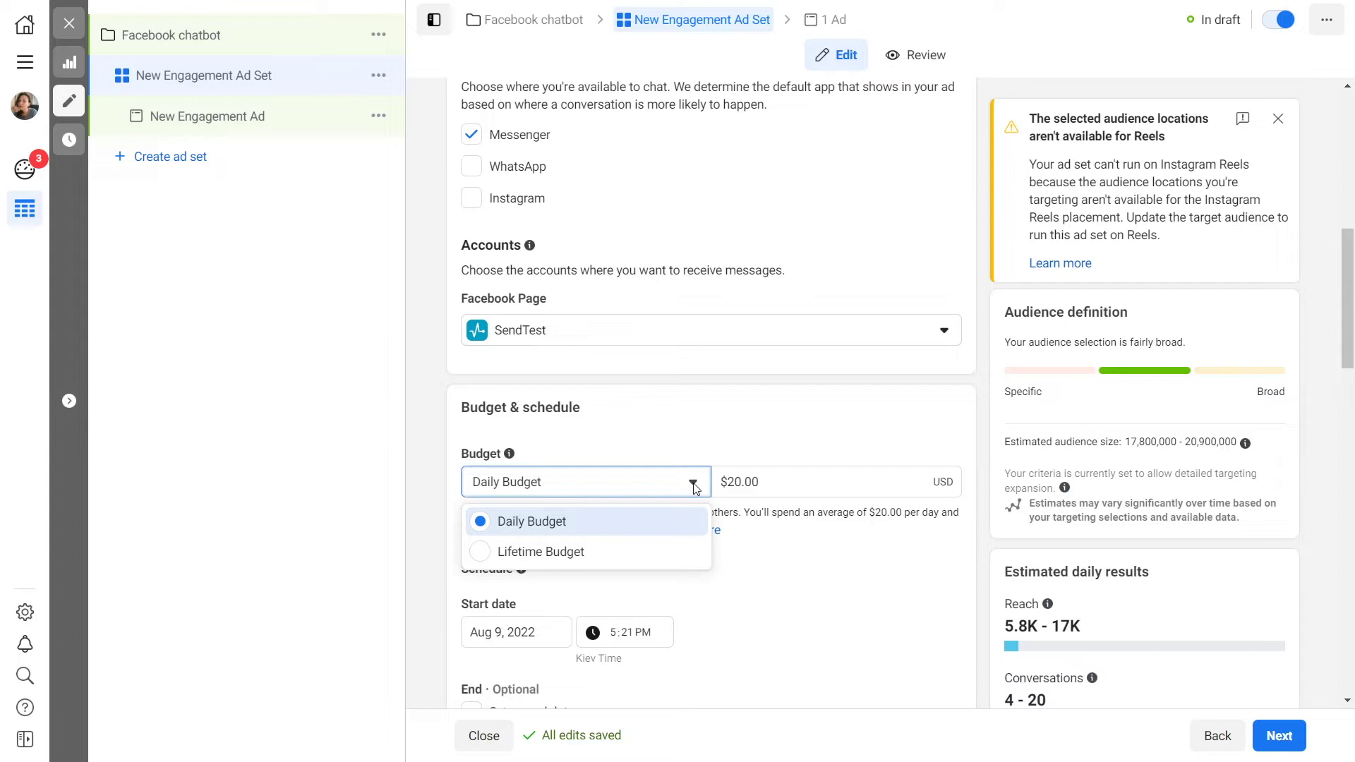
- Switch the ad set to a $100.00 lifetime budget
{"action": "left_click", "coordinate": [673, 552]}
{"action": "double_click", "coordinate": [737, 481]}
{"action": "type", "text": "100"}
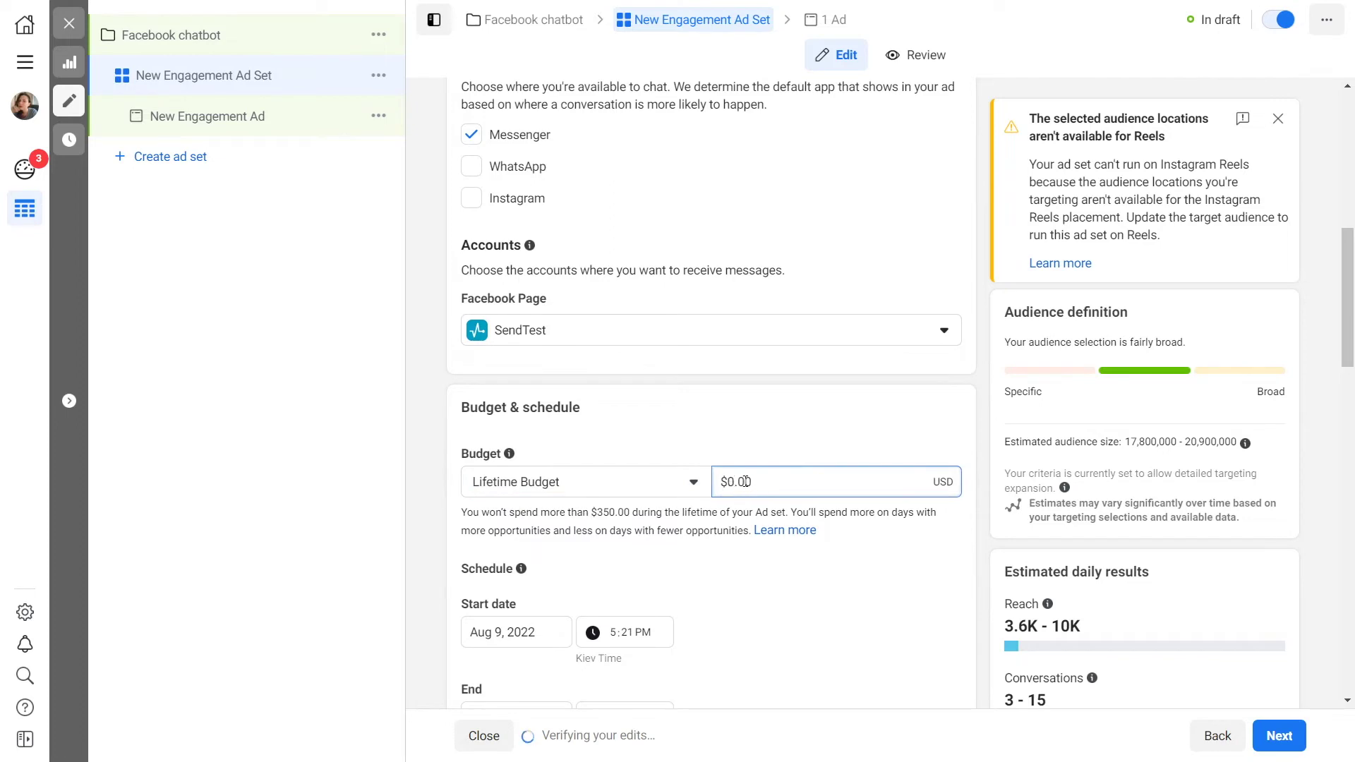
{"action": "left_click", "coordinate": [751, 605]}
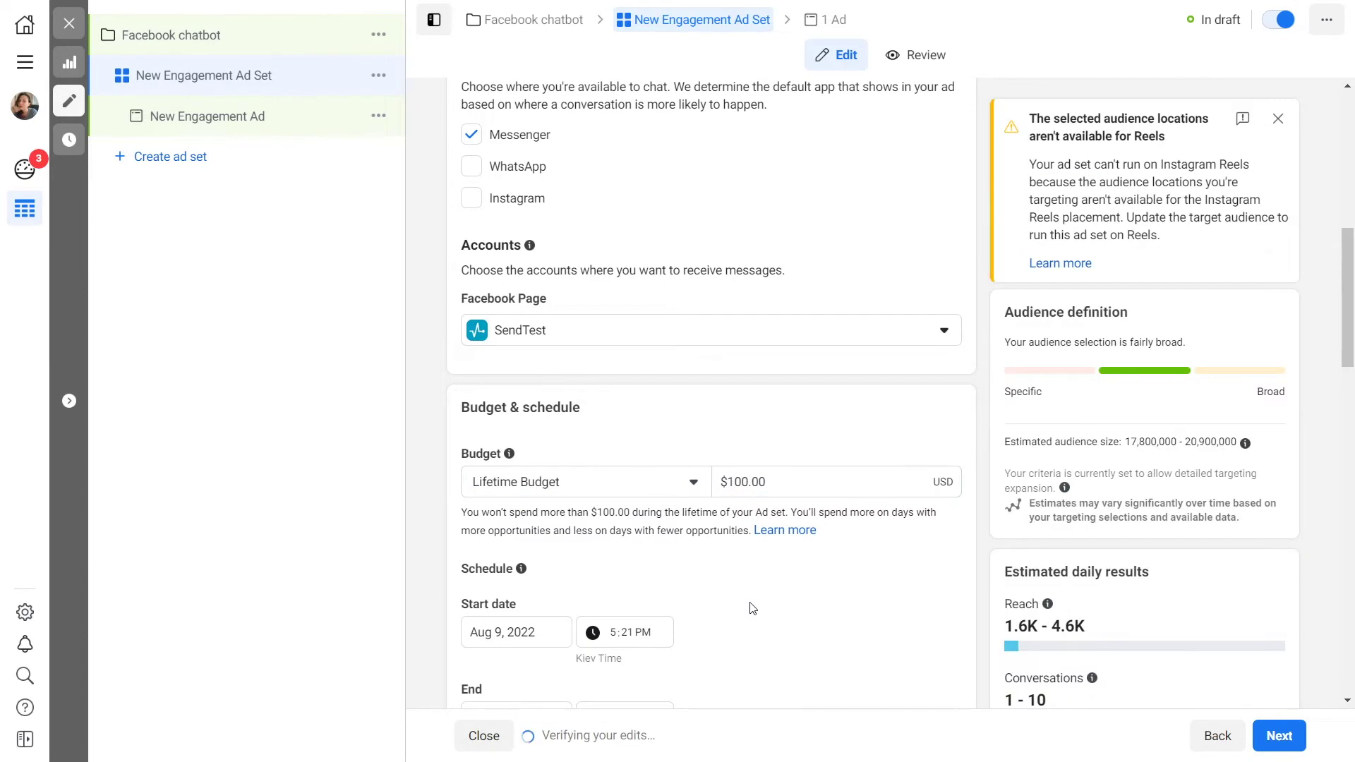
- Set the ad set's end date to September 1, 2022
{"action": "scroll", "coordinate": [752, 603], "scroll_direction": "down", "scroll_amount": 3}
{"action": "left_click", "coordinate": [540, 542]}
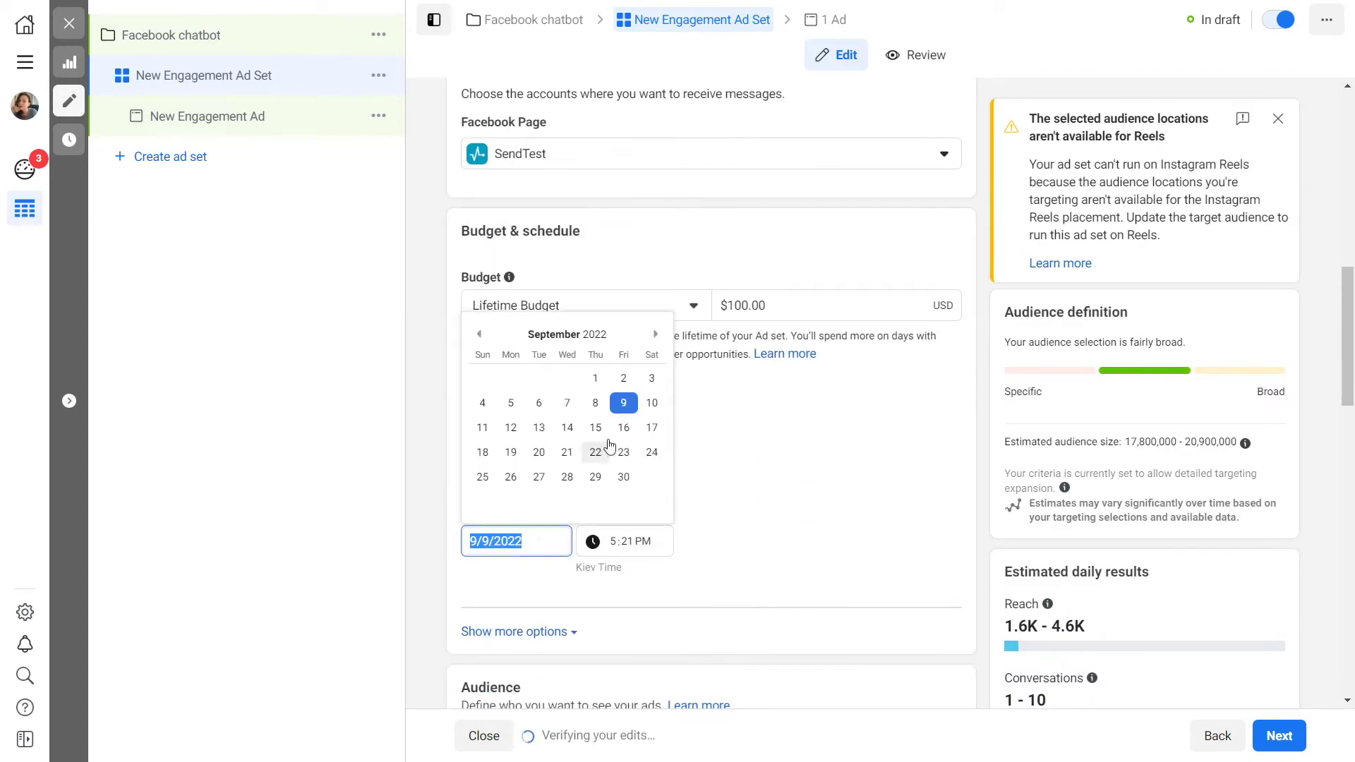
{"action": "left_click", "coordinate": [599, 383]}
{"action": "scroll", "coordinate": [798, 554], "scroll_direction": "down", "scroll_amount": 4}
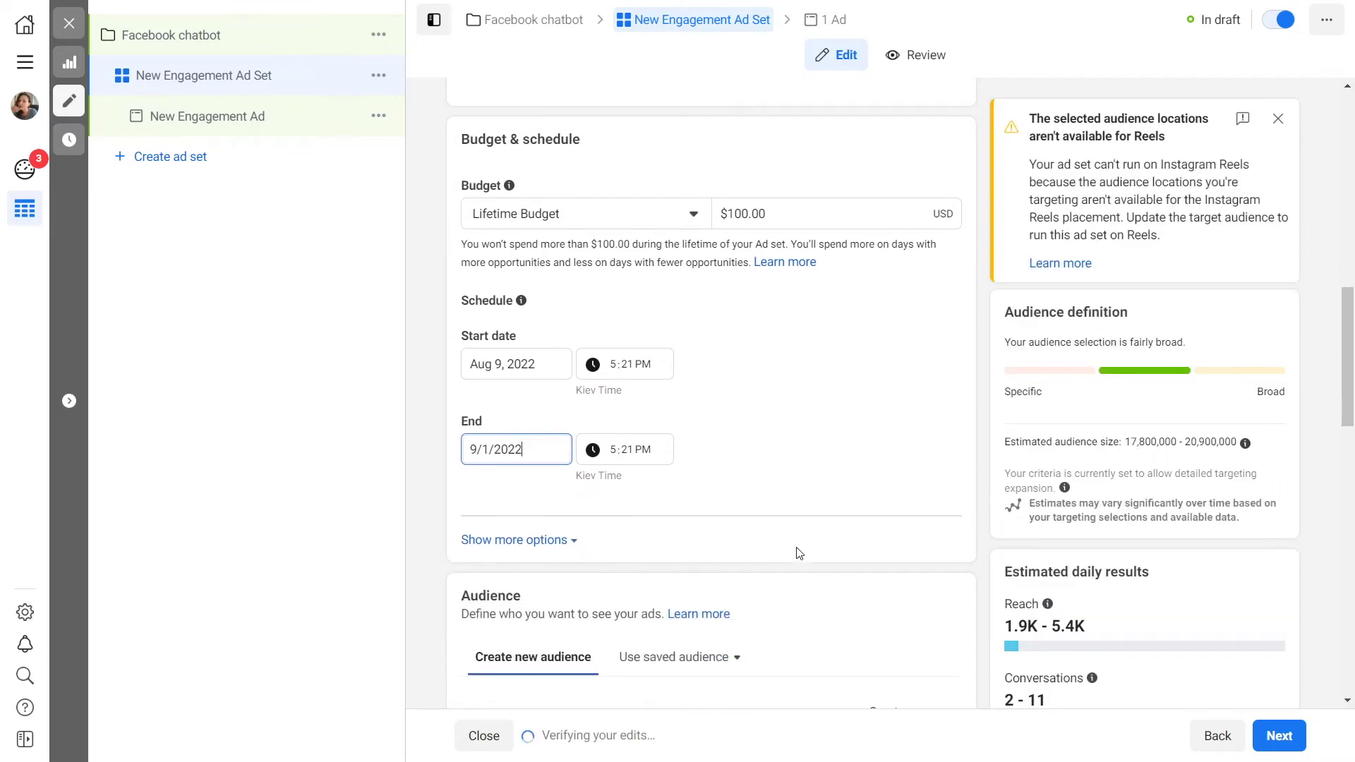
{"action": "scroll", "coordinate": [798, 553], "scroll_direction": "down", "scroll_amount": 6}
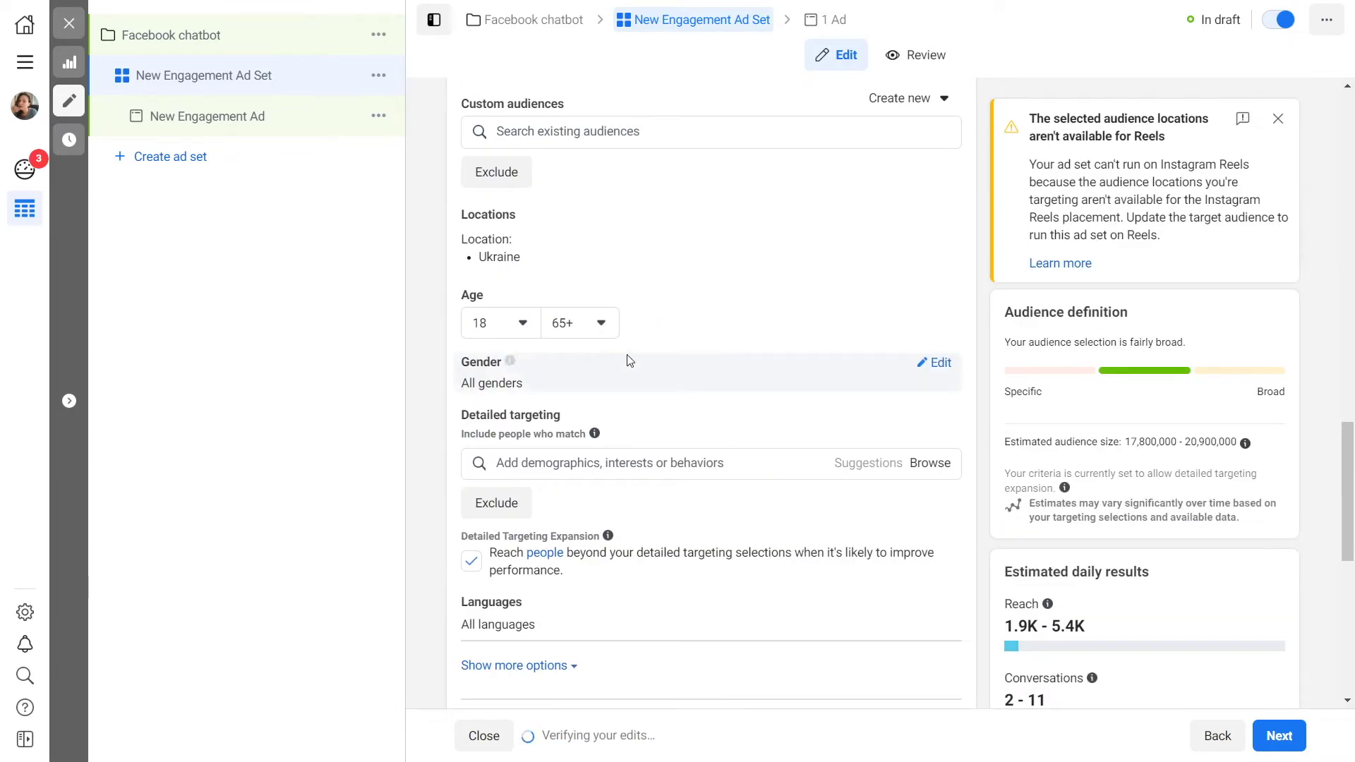
- Set the maximum audience age to 50
{"action": "left_click", "coordinate": [603, 330]}
{"action": "scroll", "coordinate": [635, 499], "scroll_direction": "up", "scroll_amount": 4}
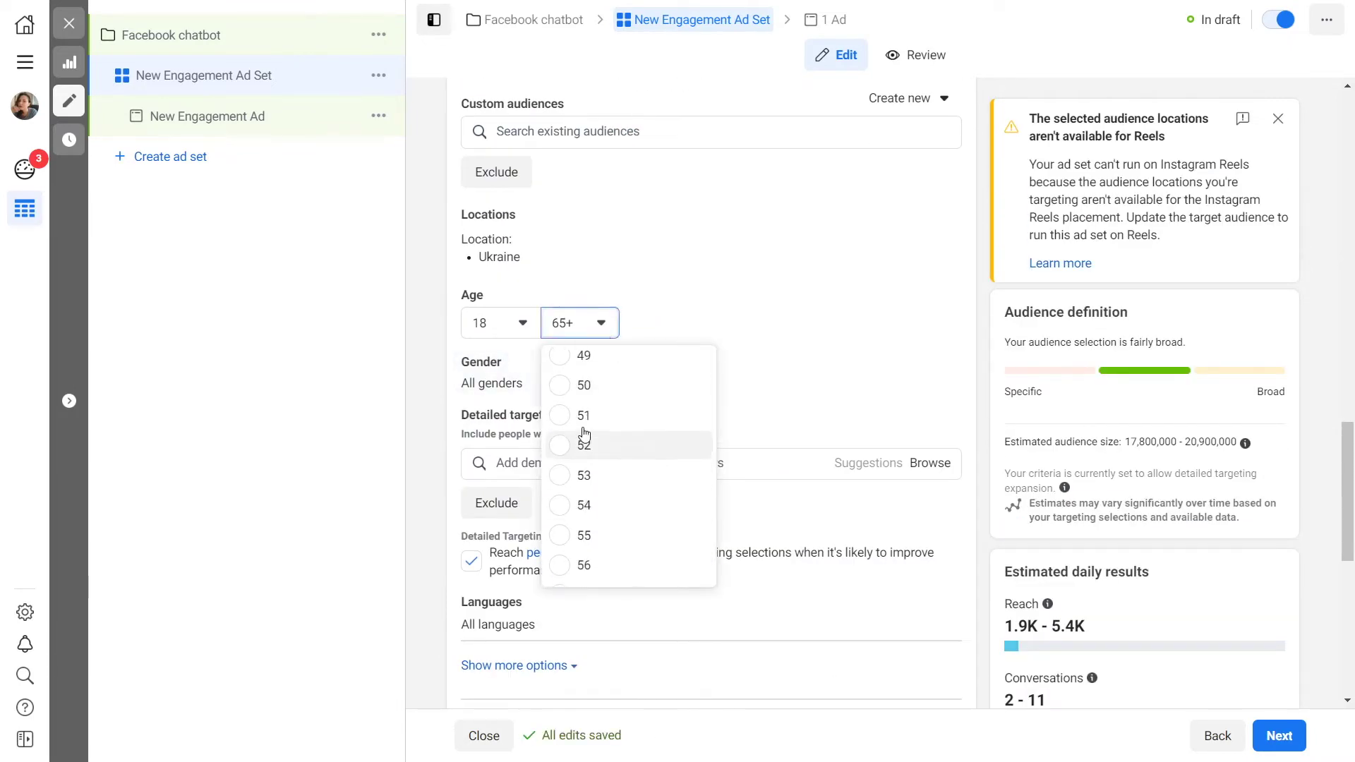
{"action": "left_click", "coordinate": [565, 387]}
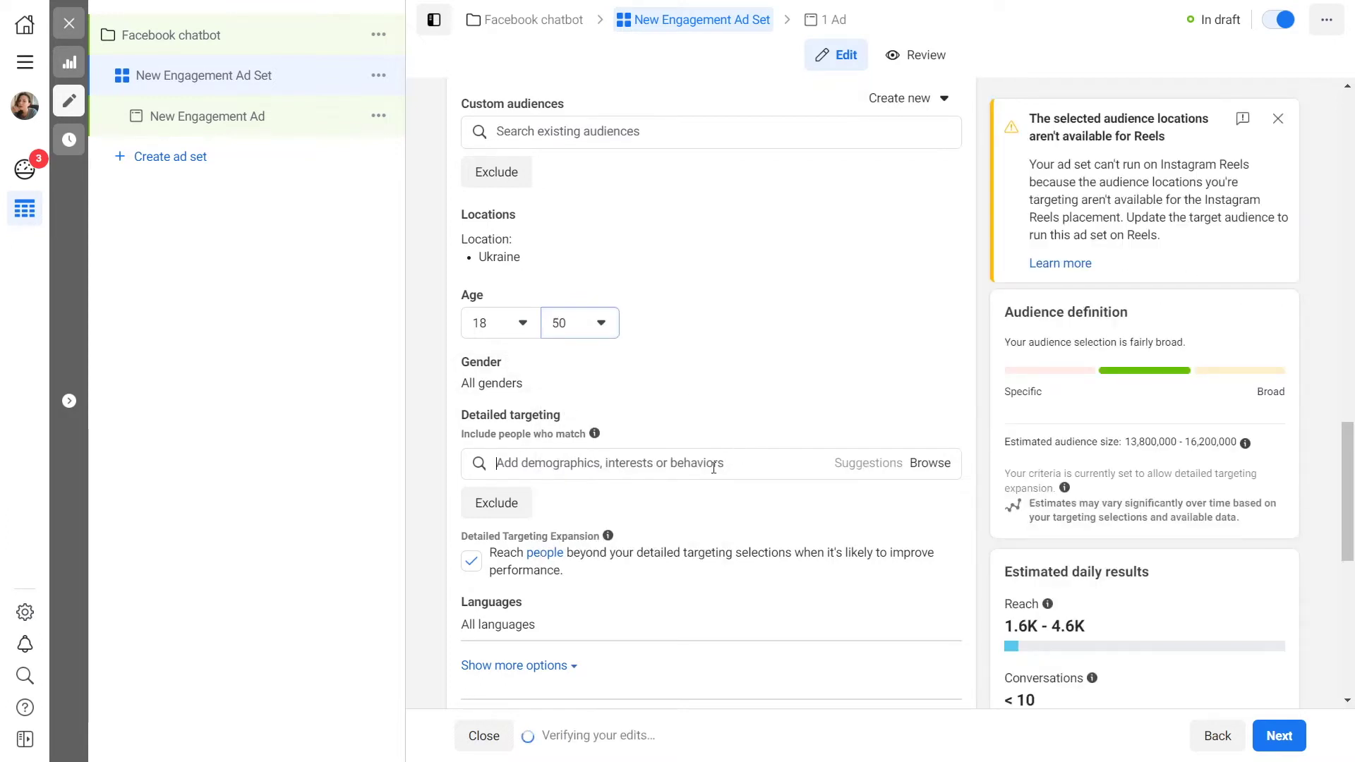
- Add Marketing, Digital marketing and Social media marketing as detailed targeting interests
{"action": "type", "text": "marketi"}
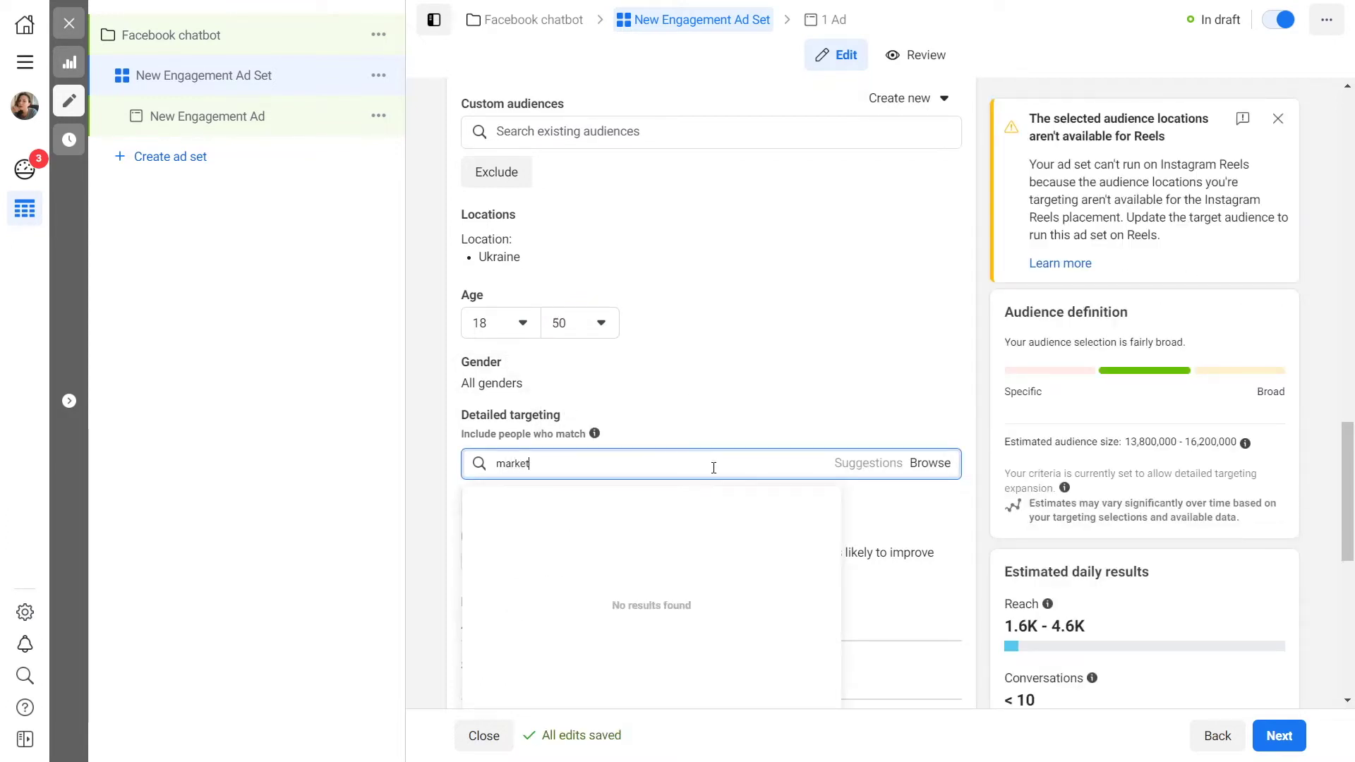
{"action": "left_click", "coordinate": [584, 507]}
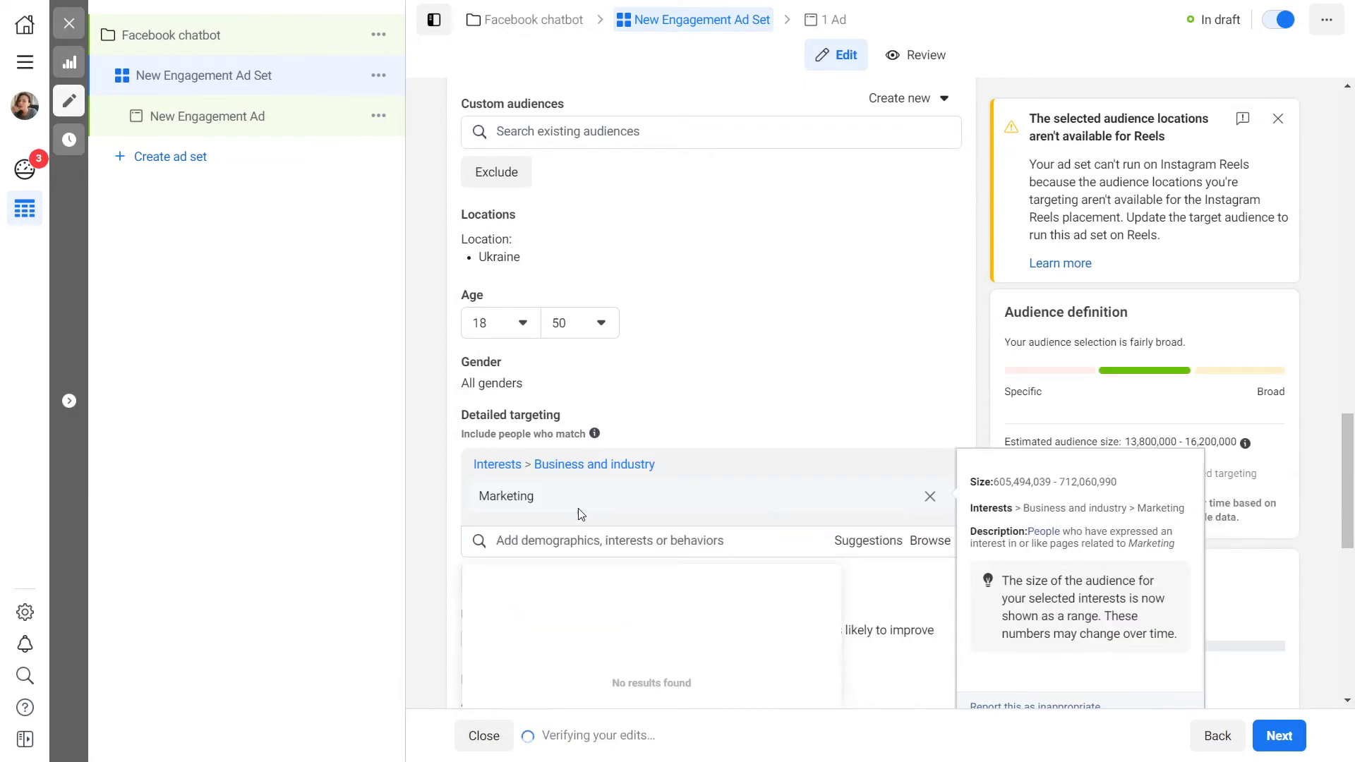
{"action": "left_click", "coordinate": [845, 542]}
{"action": "left_click", "coordinate": [560, 573]}
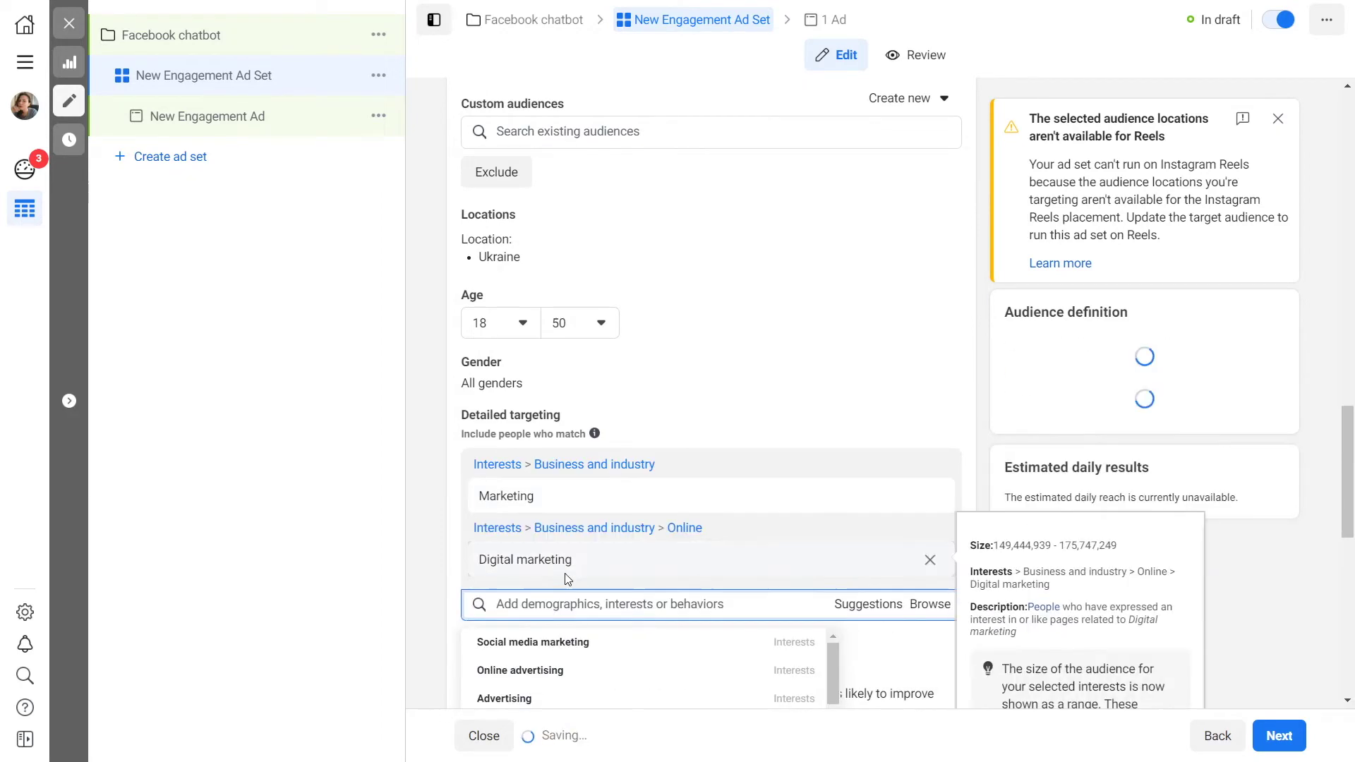
{"action": "scroll", "coordinate": [677, 605], "scroll_direction": "down", "scroll_amount": 1}
{"action": "left_click", "coordinate": [522, 584]}
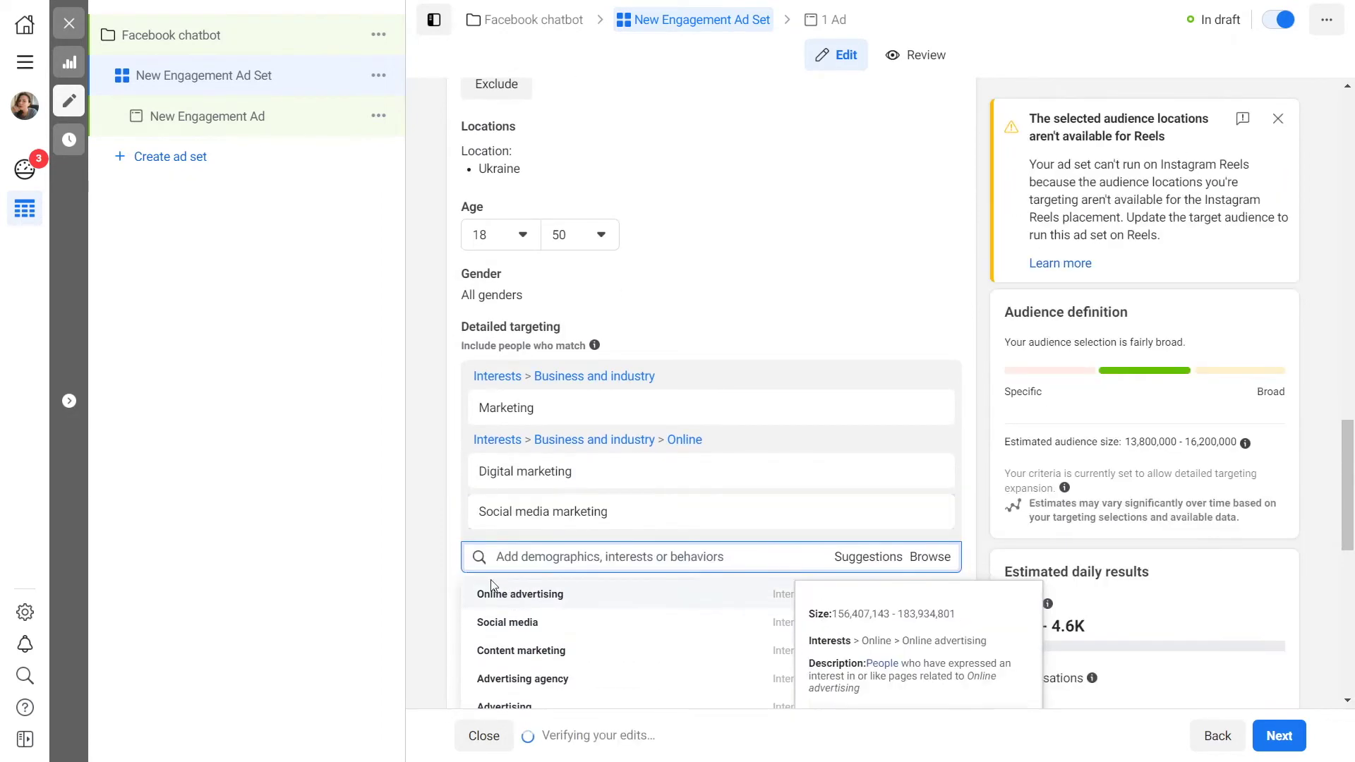
{"action": "left_click", "coordinate": [457, 572]}
{"action": "scroll", "coordinate": [849, 599], "scroll_direction": "down", "scroll_amount": 2}
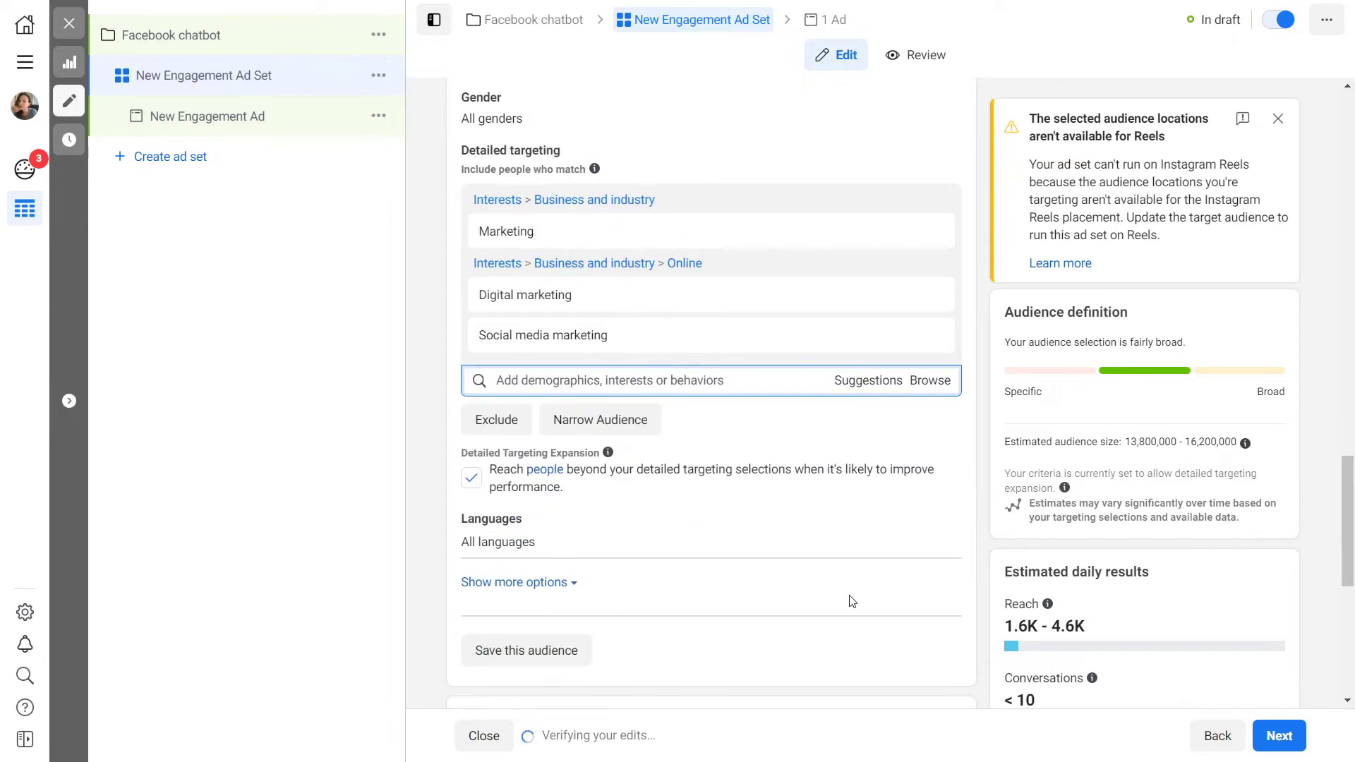
{"action": "scroll", "coordinate": [851, 601], "scroll_direction": "down", "scroll_amount": 3}
{"action": "scroll", "coordinate": [852, 601], "scroll_direction": "down", "scroll_amount": 2}
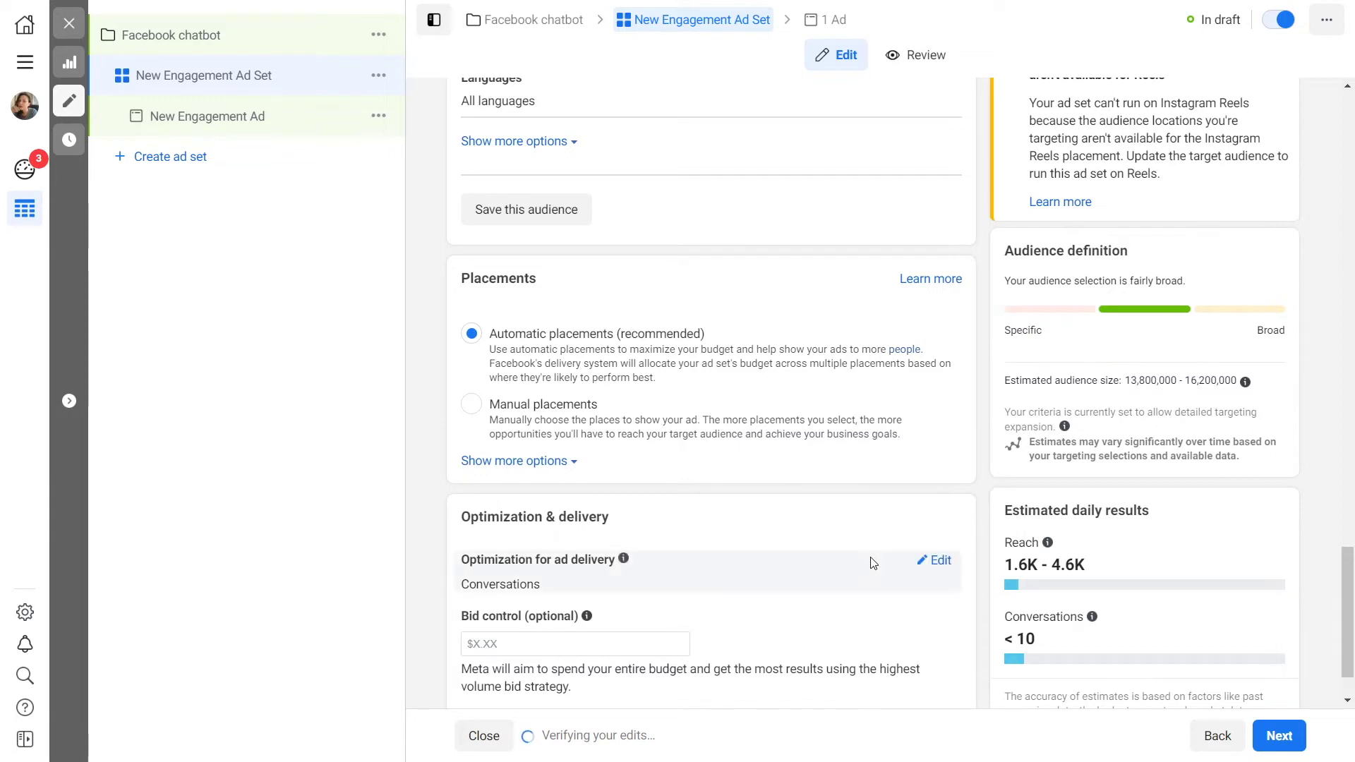
{"action": "scroll", "coordinate": [882, 565], "scroll_direction": "down", "scroll_amount": 1}
- Attach the 1080×1080 webinar image to the ad
{"action": "left_click", "coordinate": [1277, 735]}
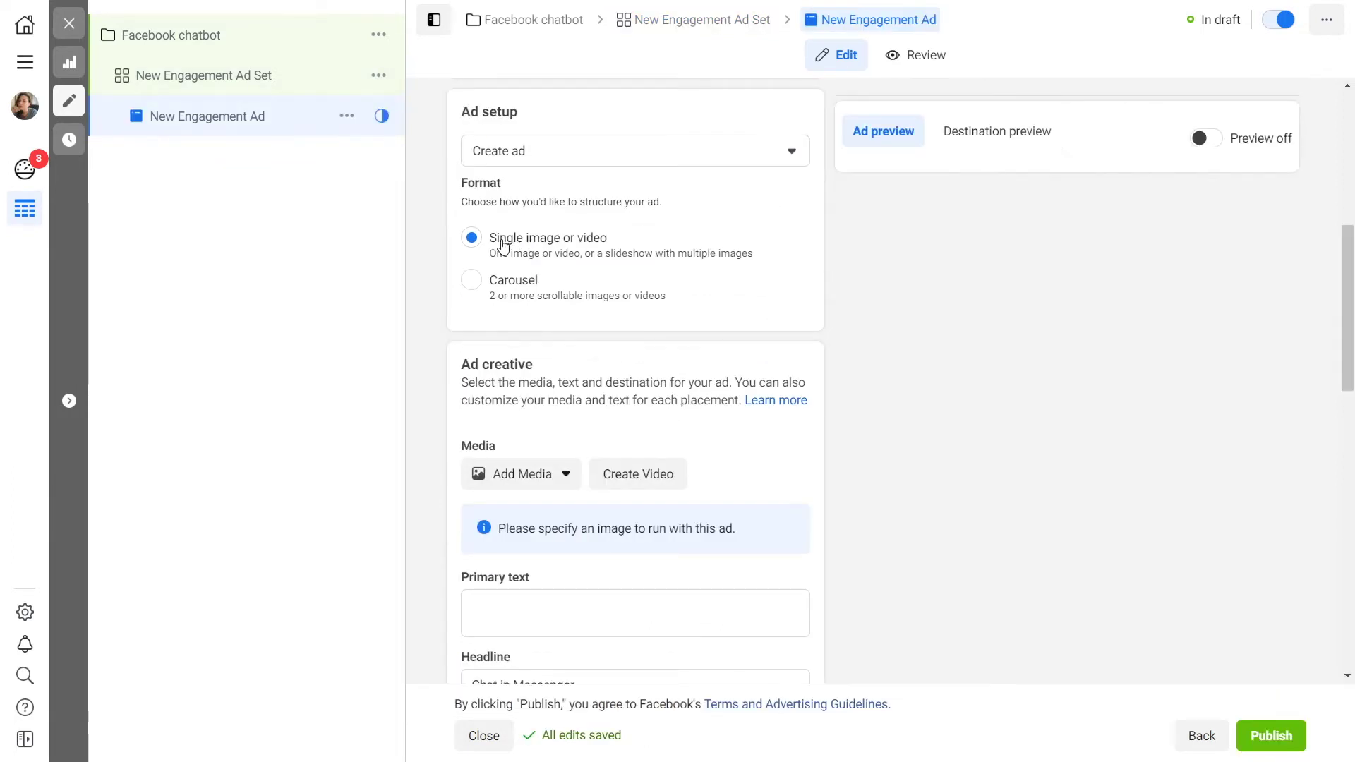
{"action": "left_click", "coordinate": [561, 475]}
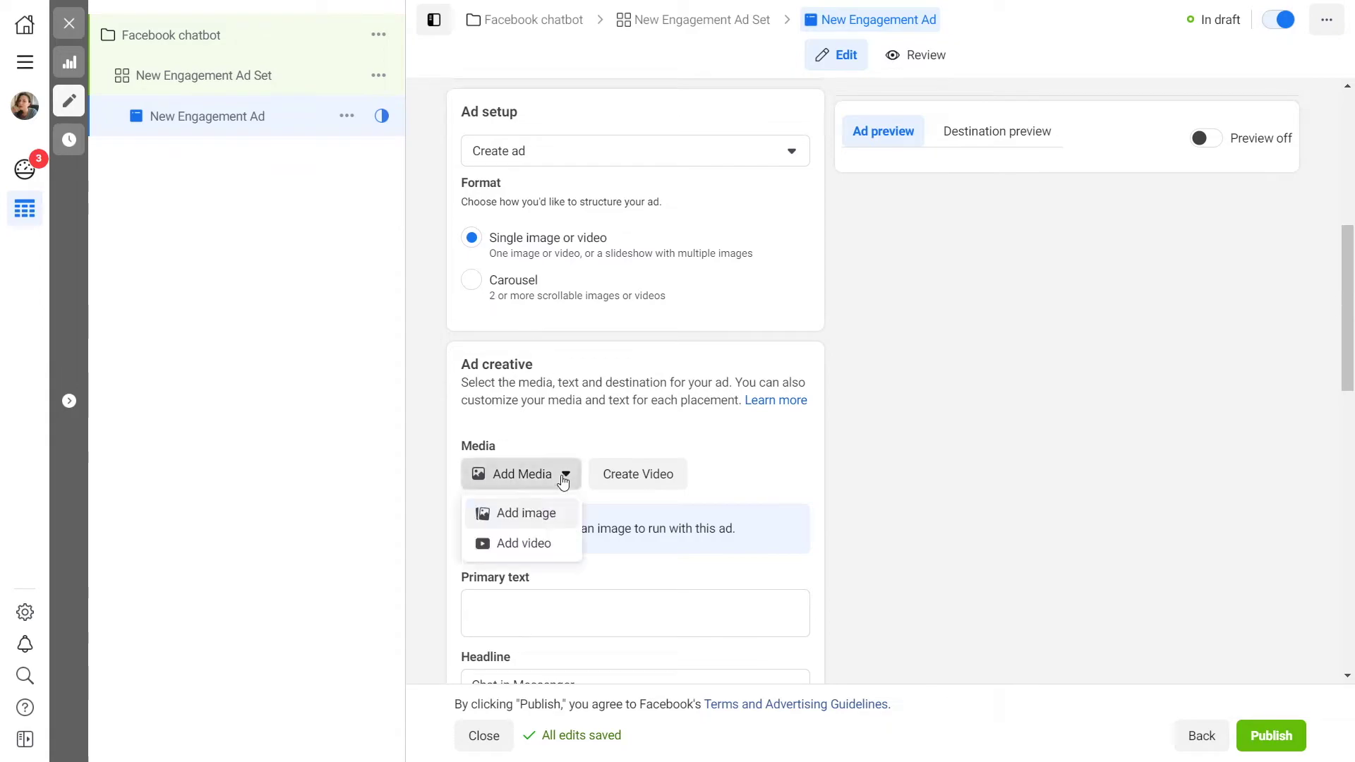
{"action": "left_click", "coordinate": [557, 519]}
{"action": "left_click", "coordinate": [502, 224]}
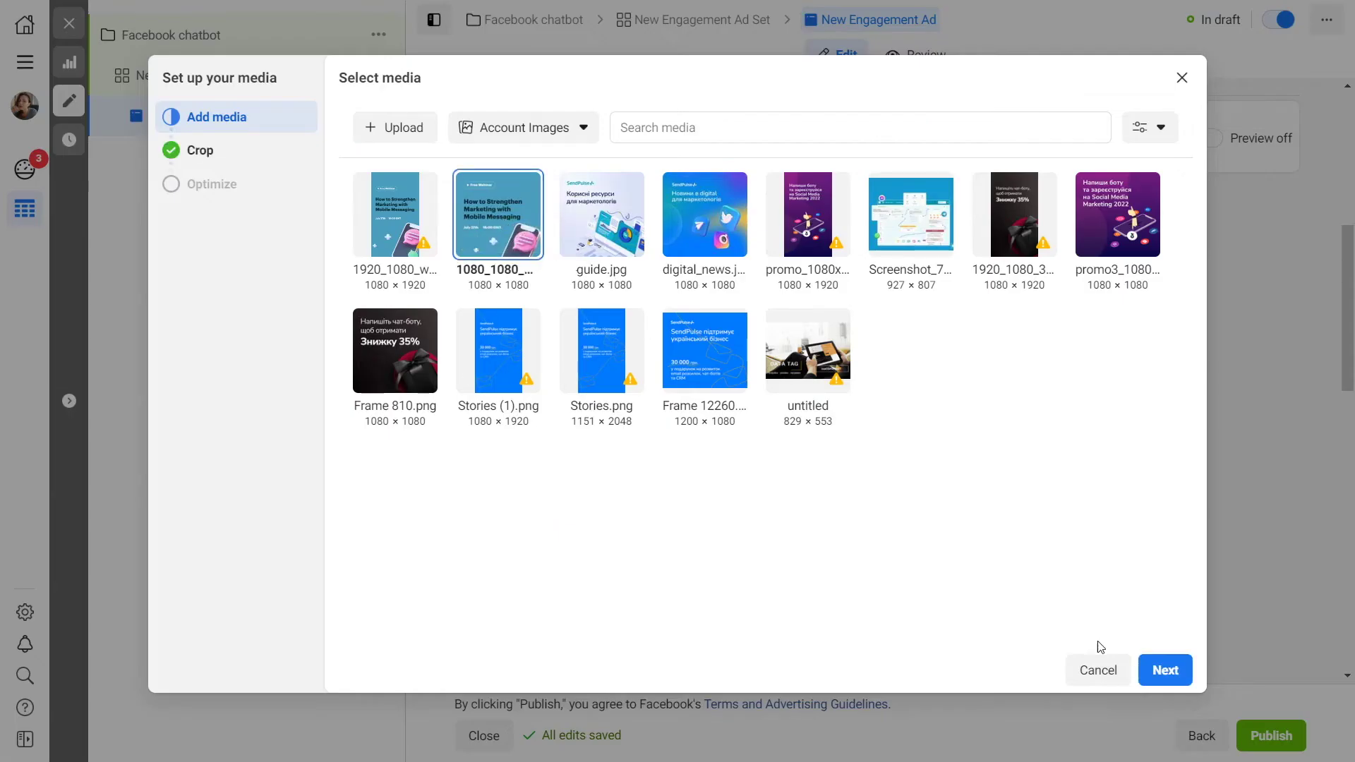
{"action": "left_click", "coordinate": [1157, 670]}
{"action": "left_click", "coordinate": [1155, 669]}
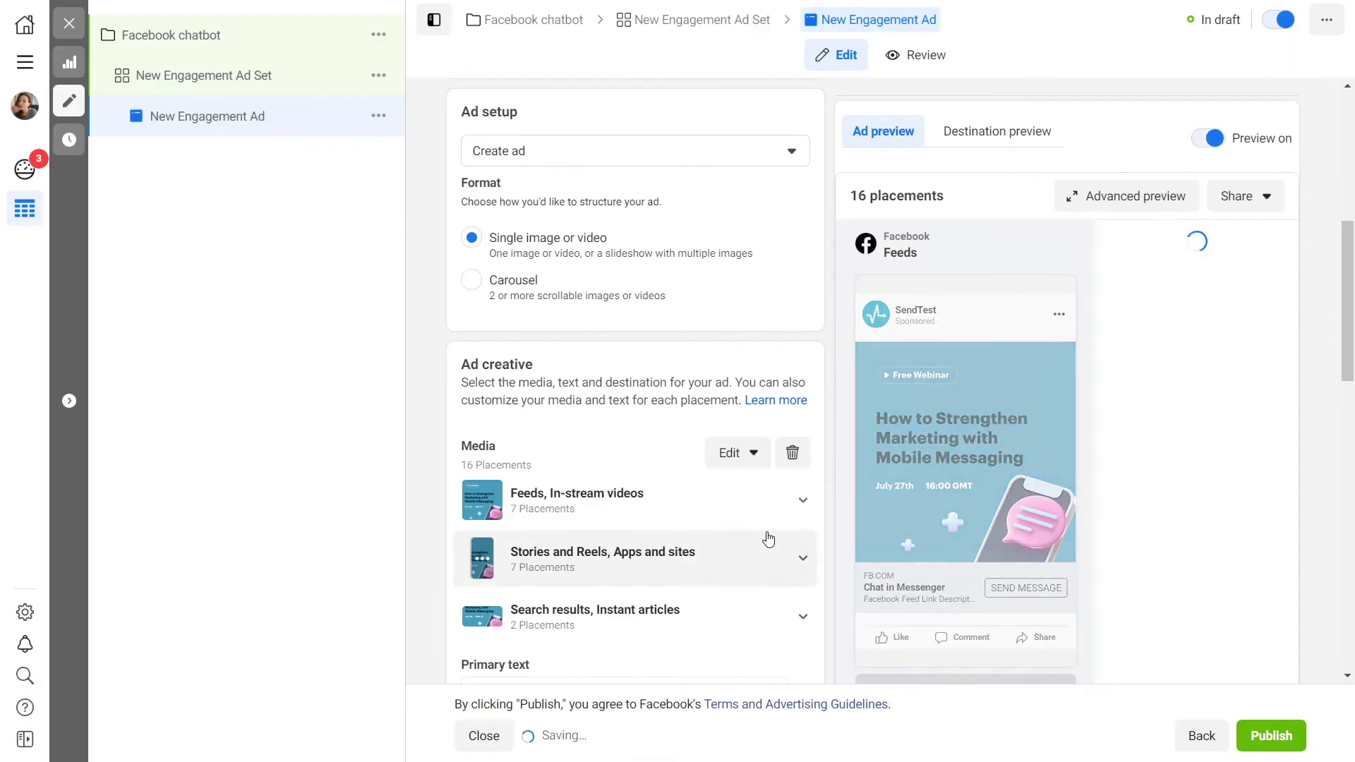
- Paste the webinar announcement as the ad's primary text
{"action": "left_click", "coordinate": [574, 338]}
{"action": "type", "text": "How to Strengthen Marketing with Mobile Messaging? — Register for a free webinar. July 27th 🚀  During webinar we will discuss: 🔶 Profit of using SMS as the method of outreach. 🔶 Difficulties that may appear while sending texts. 🔶 How to send your first bulk SMS campaign in 20 minutes using SendPulse.  July 27th. 16:00 GMT"}
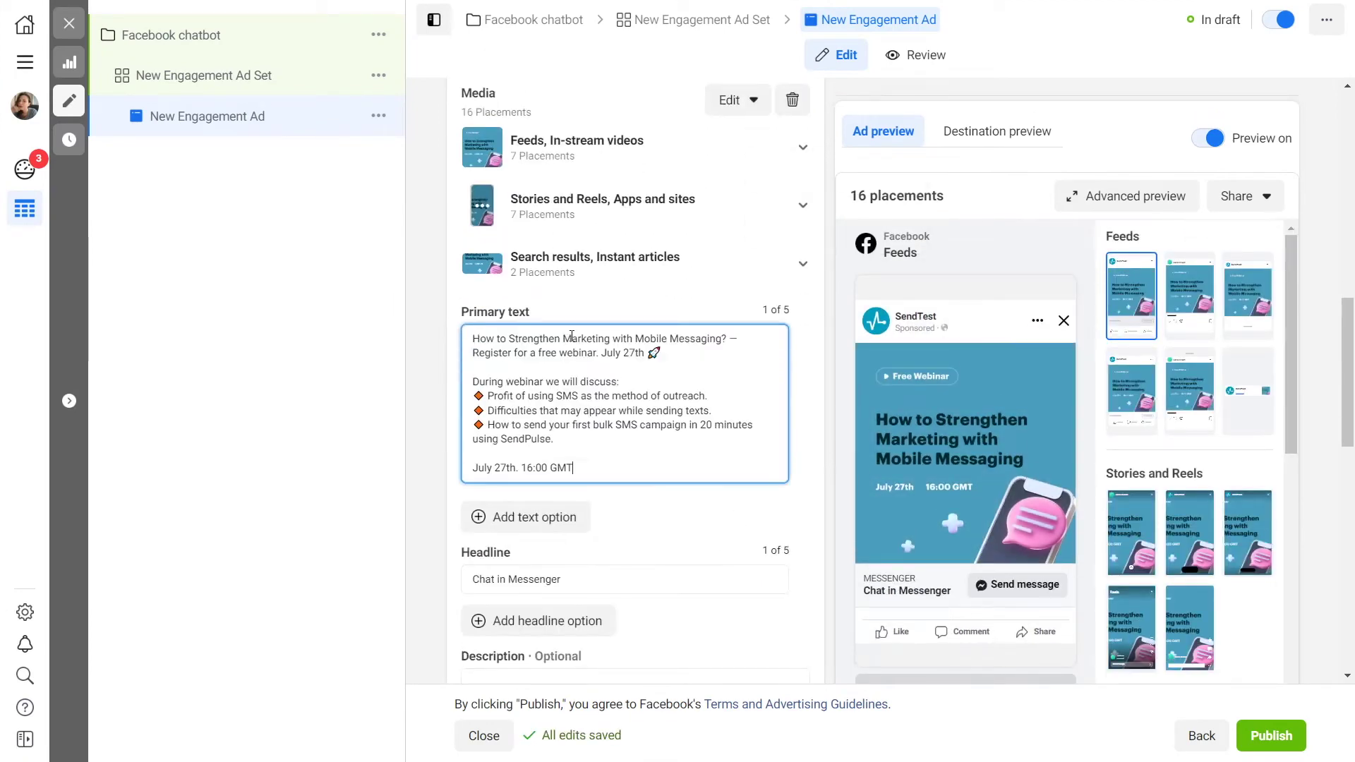
{"action": "left_click", "coordinate": [637, 514]}
- Keep Send message as the ad's call to action
{"action": "scroll", "coordinate": [631, 511], "scroll_direction": "down", "scroll_amount": 2}
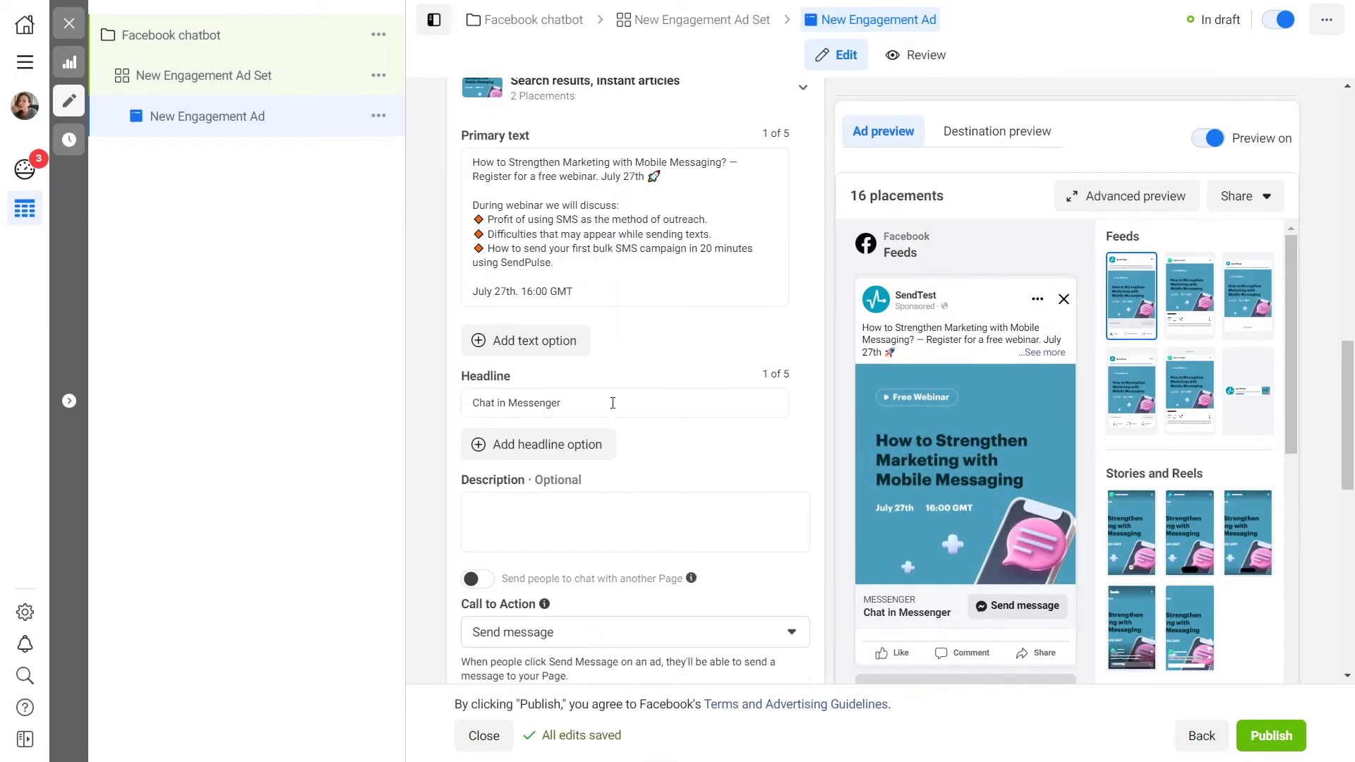
{"action": "scroll", "coordinate": [624, 506], "scroll_direction": "down", "scroll_amount": 1}
{"action": "left_click", "coordinate": [635, 545]}
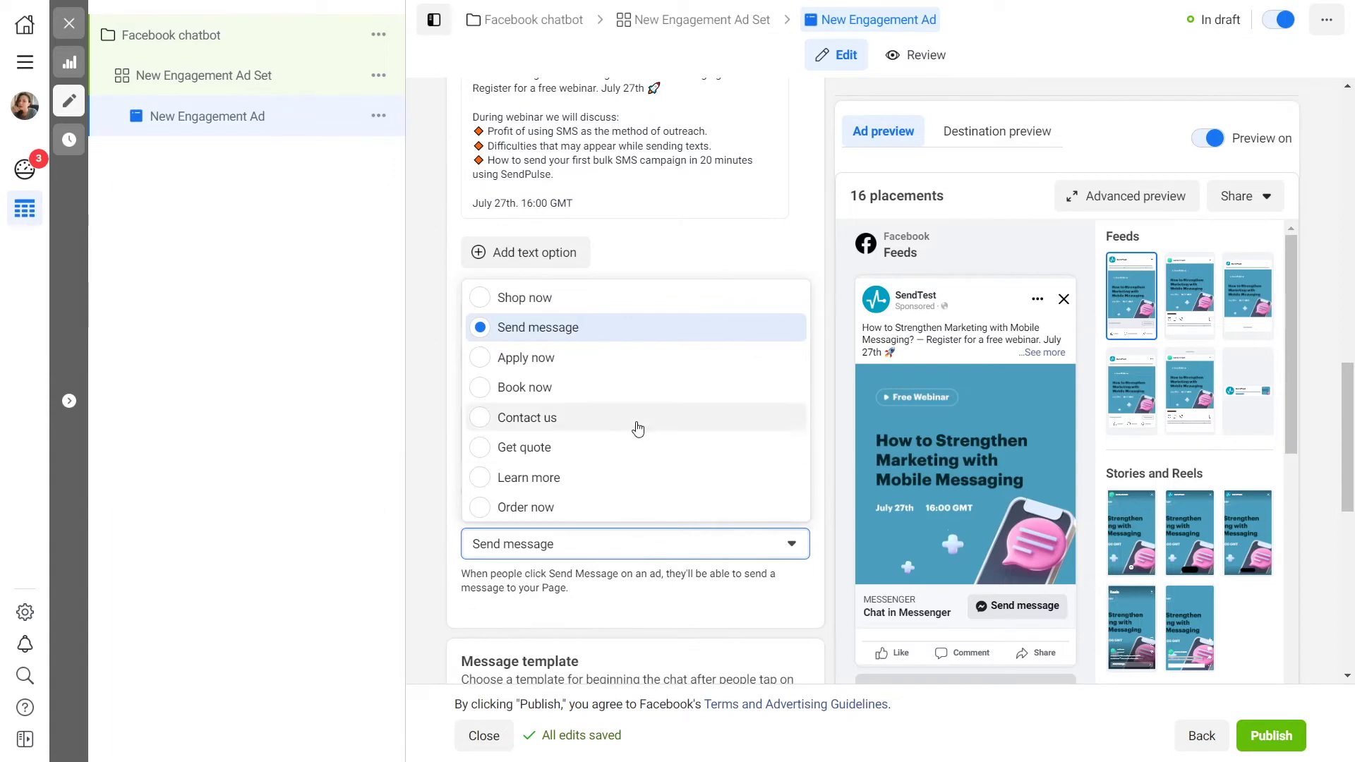
{"action": "left_click", "coordinate": [647, 328]}
{"action": "scroll", "coordinate": [780, 606], "scroll_direction": "up", "scroll_amount": 5}
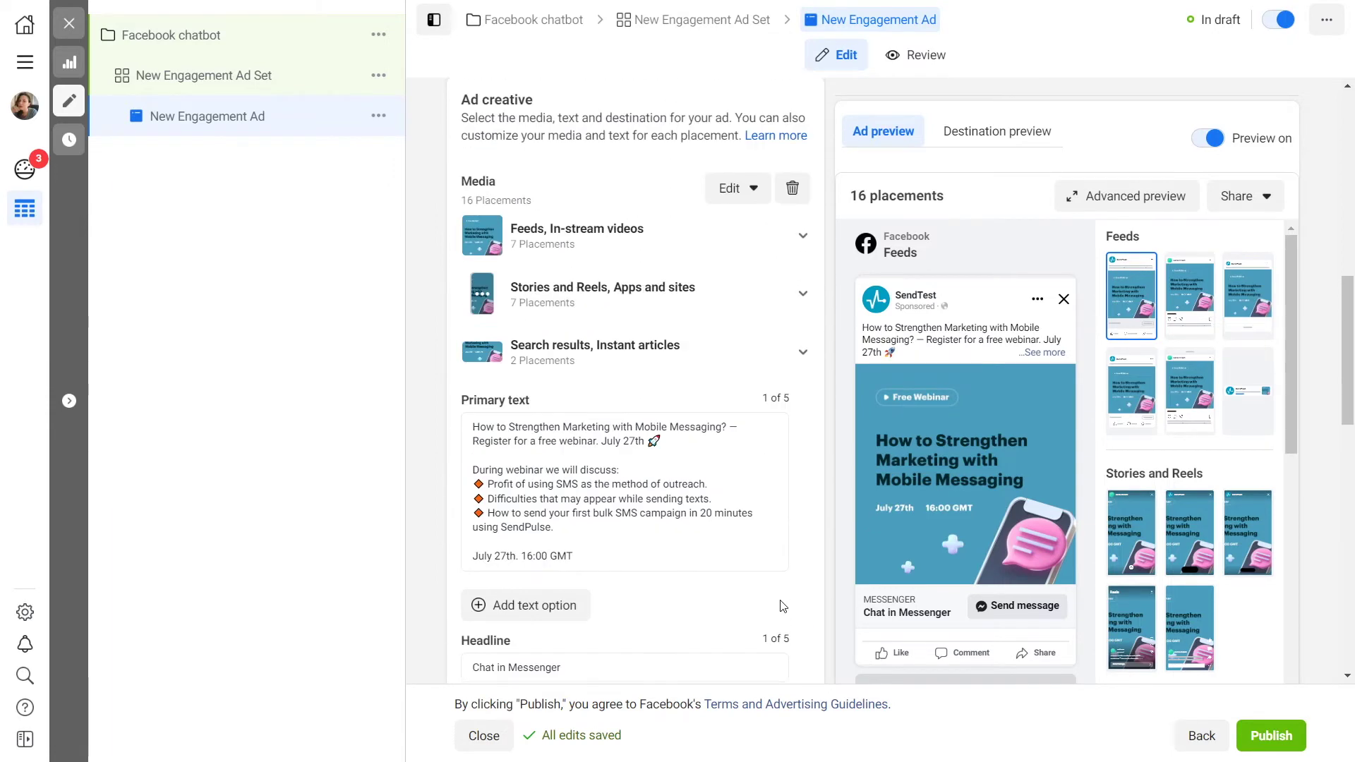
{"action": "left_click", "coordinate": [731, 382]}
- Replace the Stories and Reels placement image with 1920_1080_webinar
{"action": "left_click", "coordinate": [810, 326]}
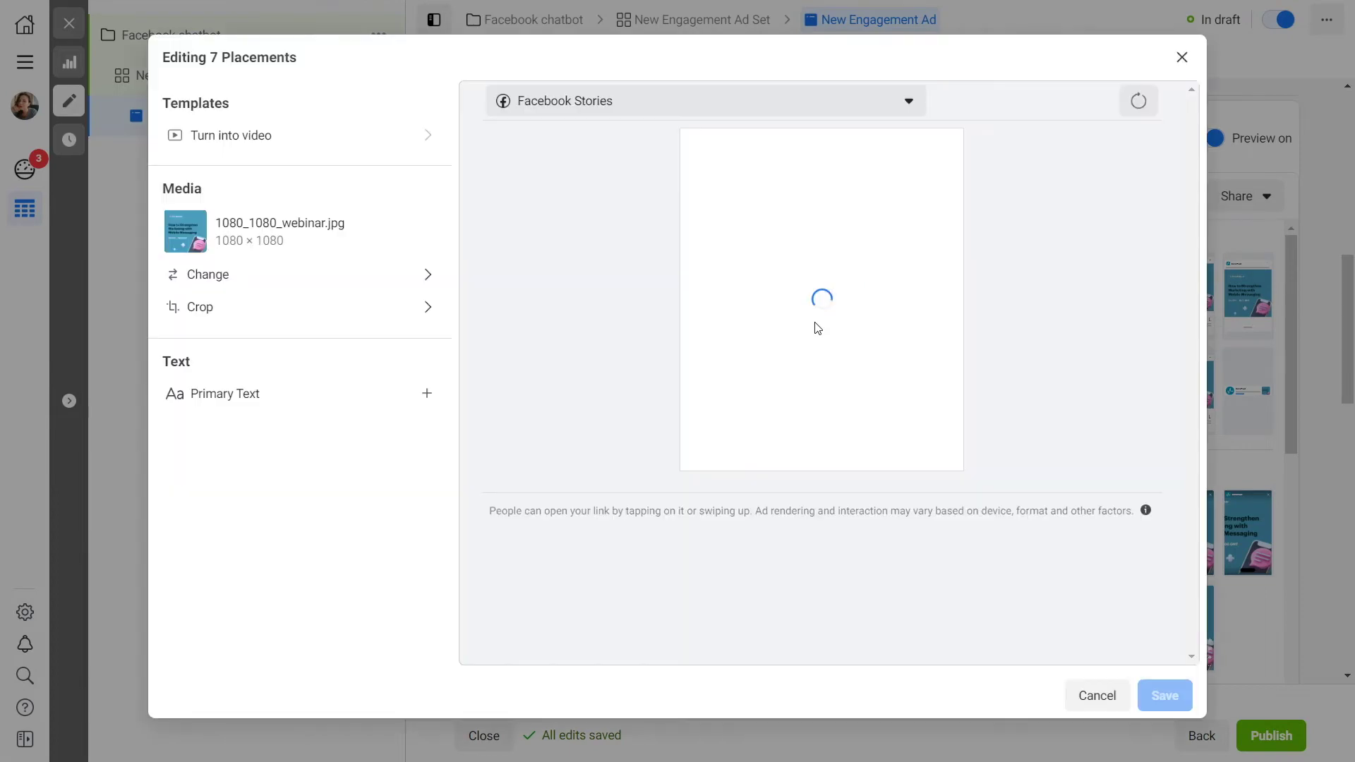
{"action": "left_click", "coordinate": [387, 283]}
{"action": "left_click", "coordinate": [475, 337]}
{"action": "left_click", "coordinate": [1164, 695]}
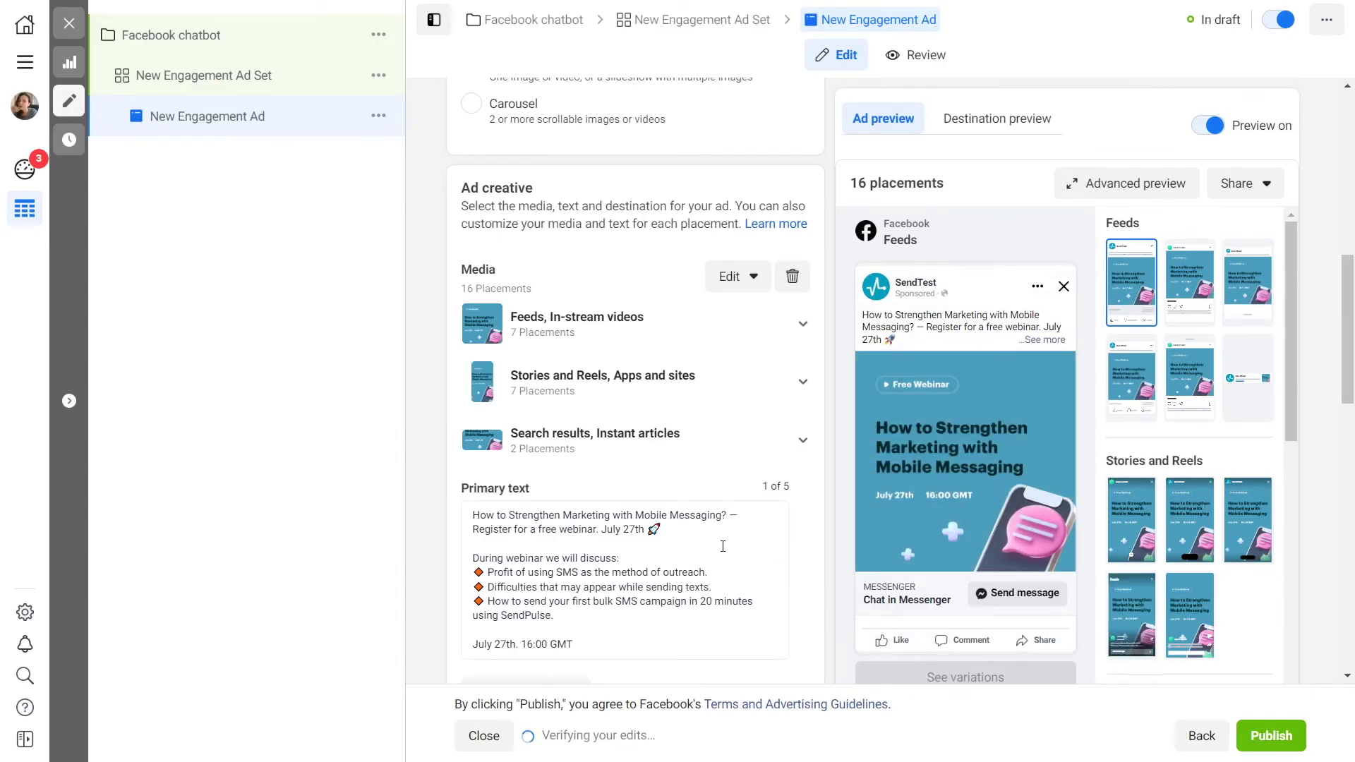
{"action": "scroll", "coordinate": [738, 543], "scroll_direction": "down", "scroll_amount": 4}
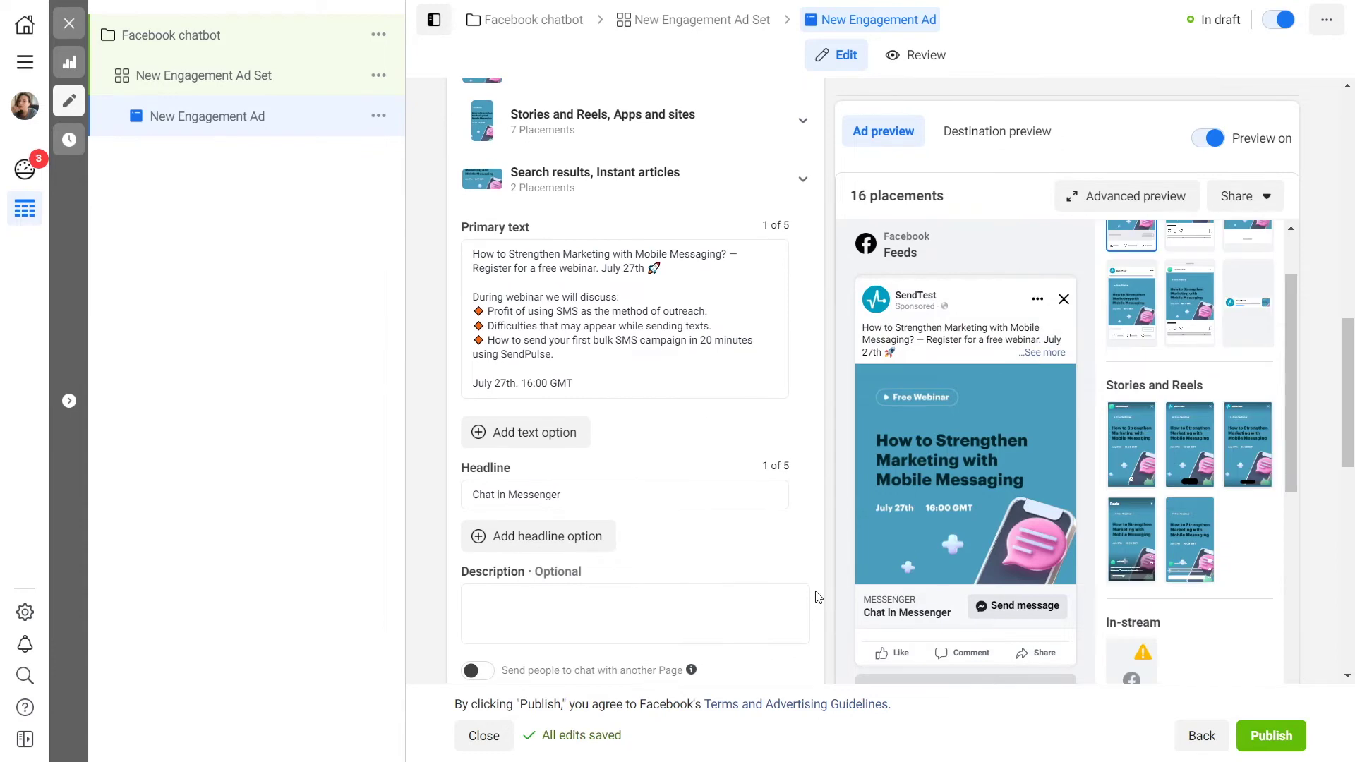
{"action": "scroll", "coordinate": [818, 597], "scroll_direction": "down", "scroll_amount": 8}
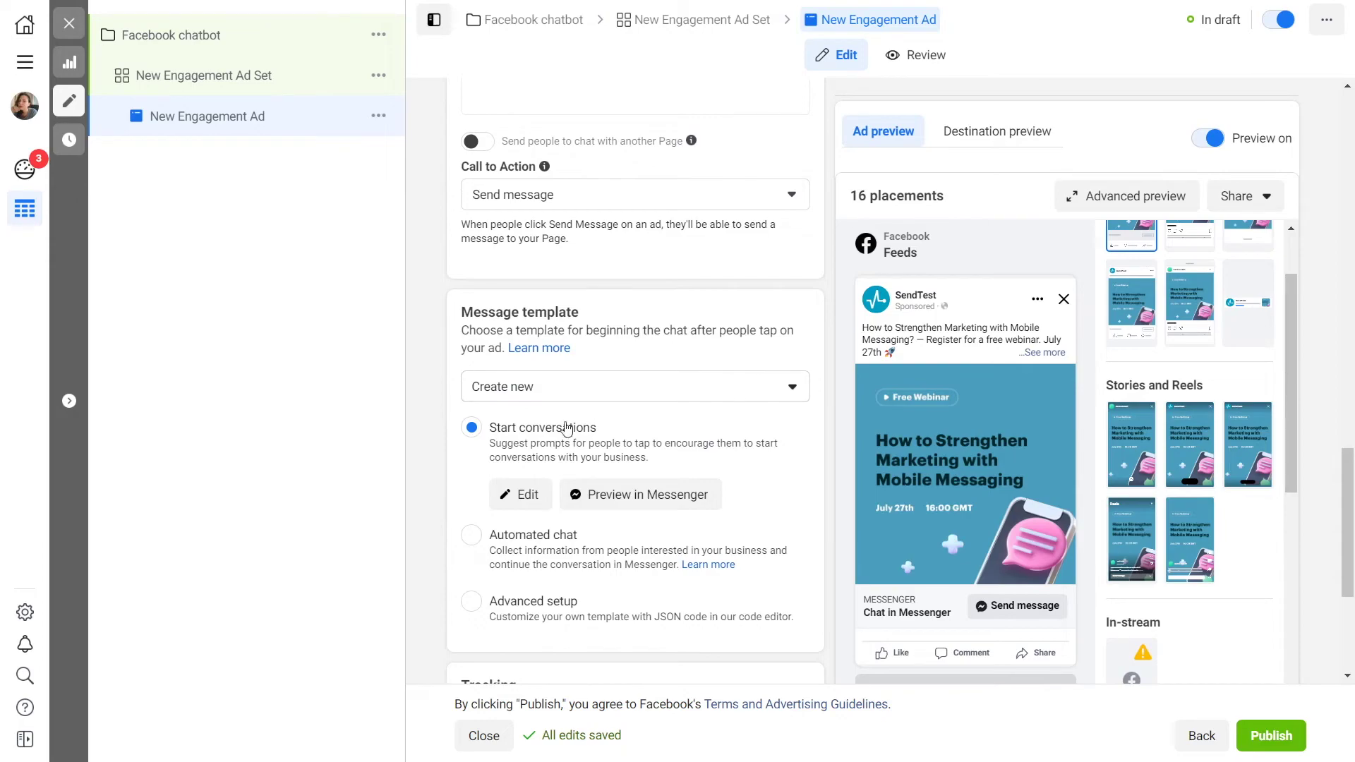
- Keep the Start conversations greeting text-only and replace it with 'Hello! Please select an option below'
{"action": "left_click", "coordinate": [525, 496]}
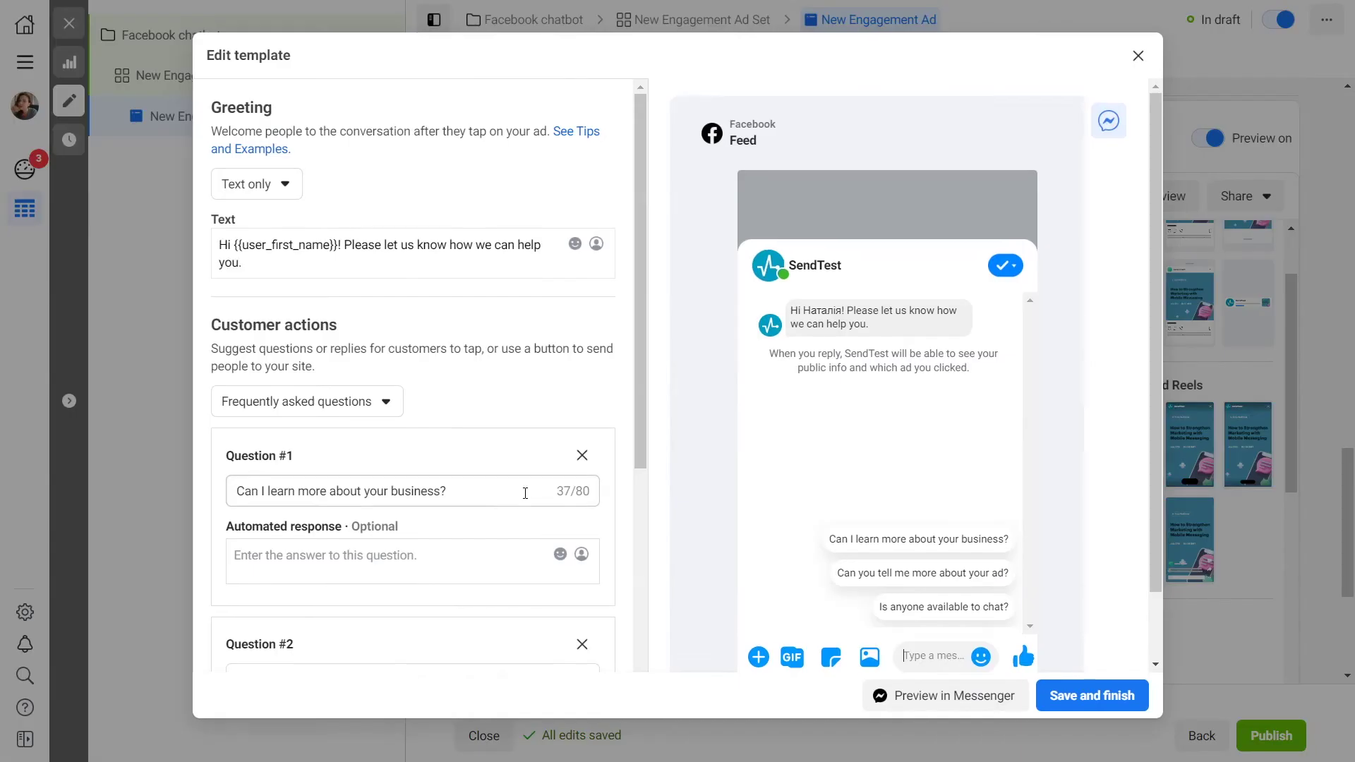
{"action": "left_click", "coordinate": [289, 195]}
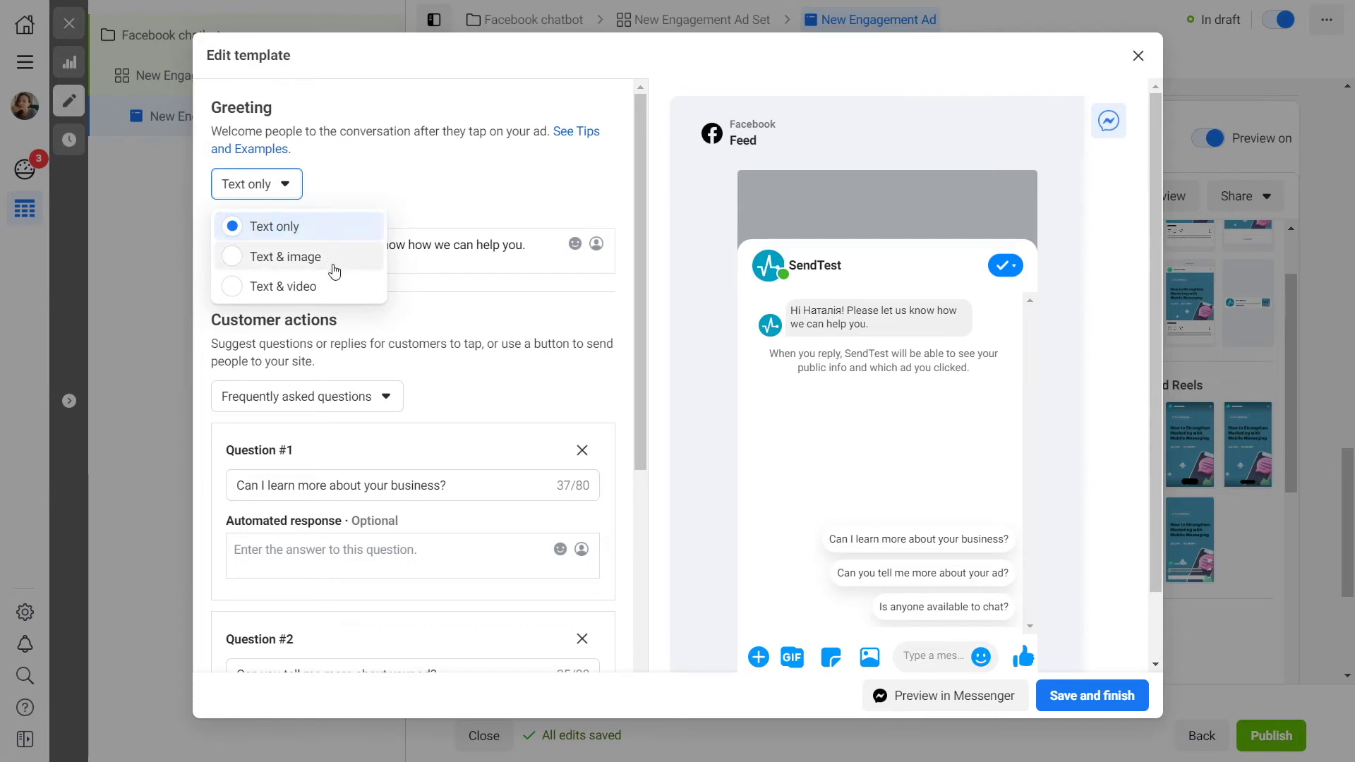
{"action": "left_click", "coordinate": [328, 189]}
{"action": "left_click", "coordinate": [523, 245]}
{"action": "left_click_drag", "start_coordinate": [522, 245], "coordinate": [214, 231]}
{"action": "type", "text": "Hello! Please select an option below"}
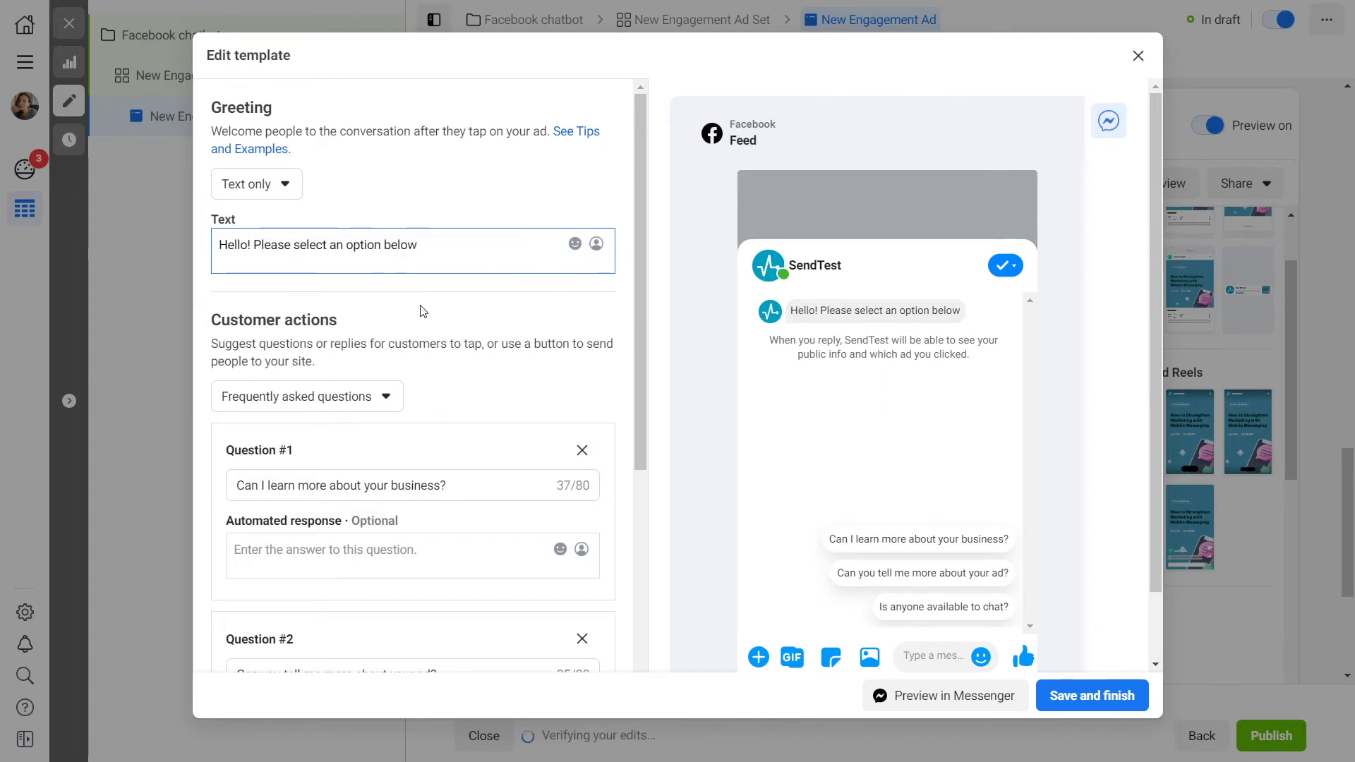
{"action": "scroll", "coordinate": [417, 309], "scroll_direction": "down", "scroll_amount": 3}
{"action": "left_click", "coordinate": [384, 224]}
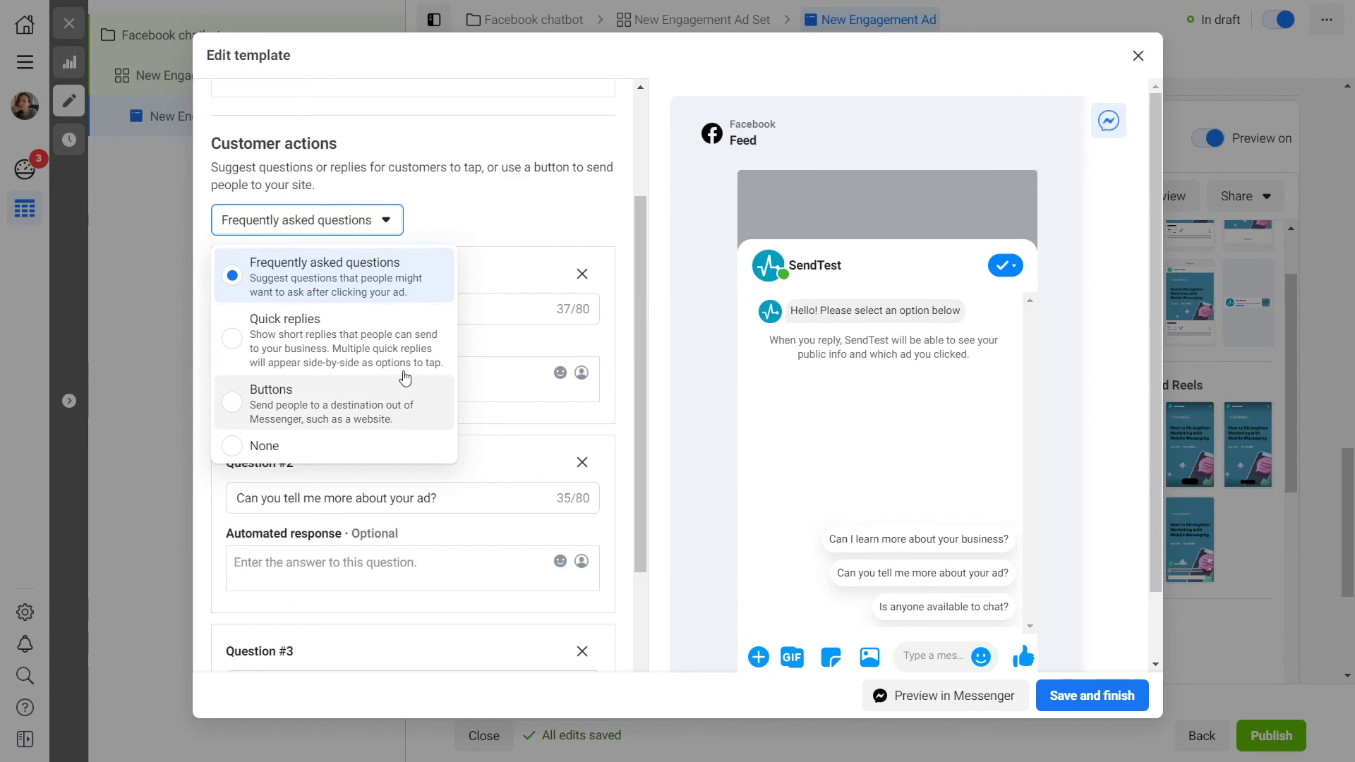
- Rename the FAQ questions to 'Who is the speaker' and 'More about SendPulse', removing Question #3
{"action": "left_click", "coordinate": [424, 280]}
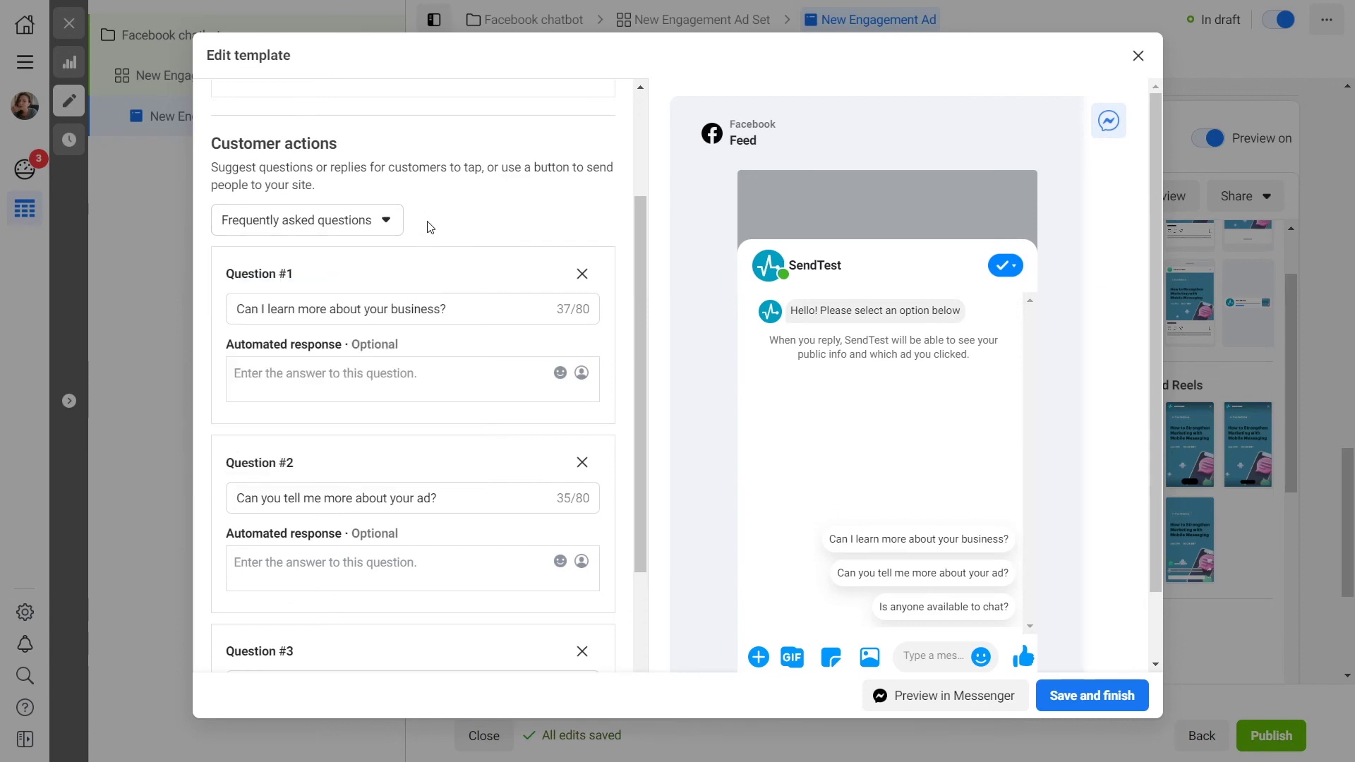
{"action": "triple_click", "coordinate": [390, 309]}
{"action": "type", "text": "Who is the speaker"}
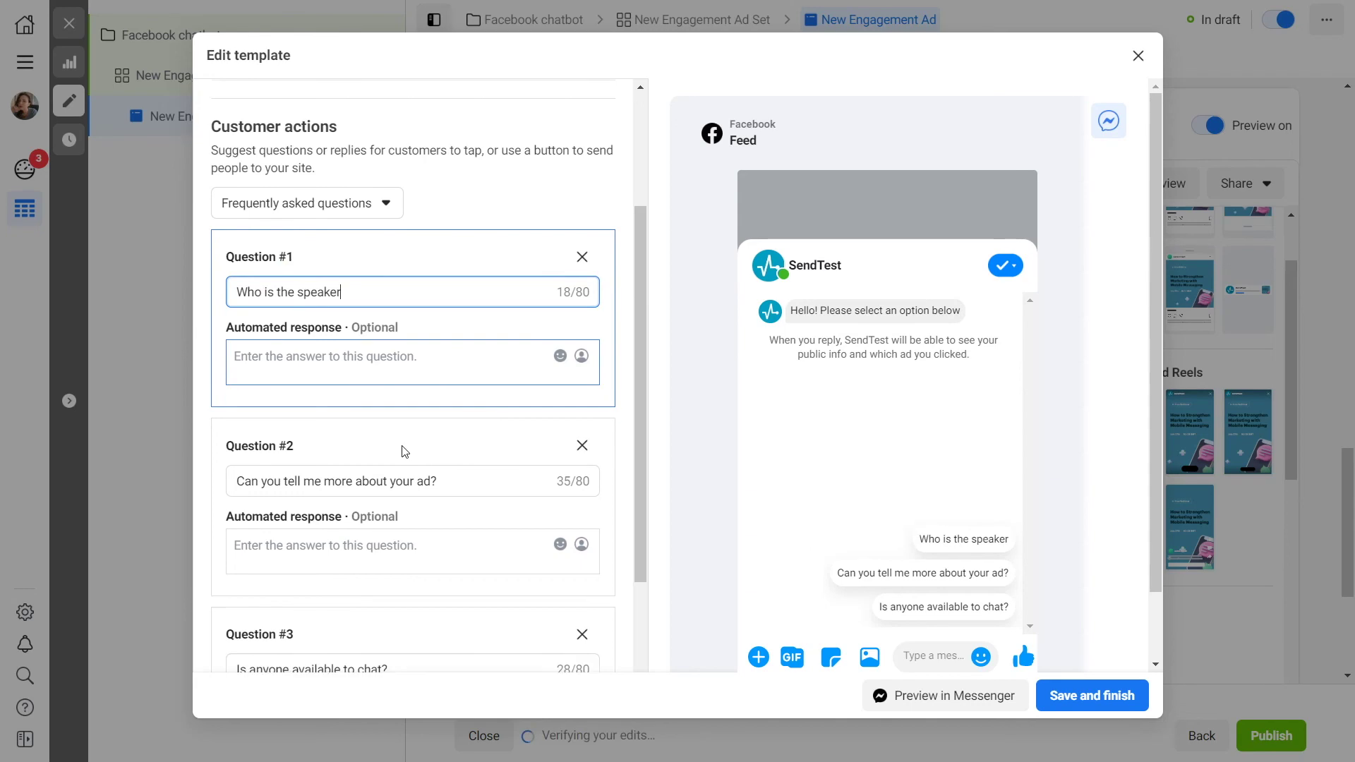
{"action": "scroll", "coordinate": [402, 366], "scroll_direction": "down", "scroll_amount": 1}
{"action": "triple_click", "coordinate": [352, 410]}
{"action": "type", "text": "More about SendPulse"}
{"action": "left_click", "coordinate": [582, 563]}
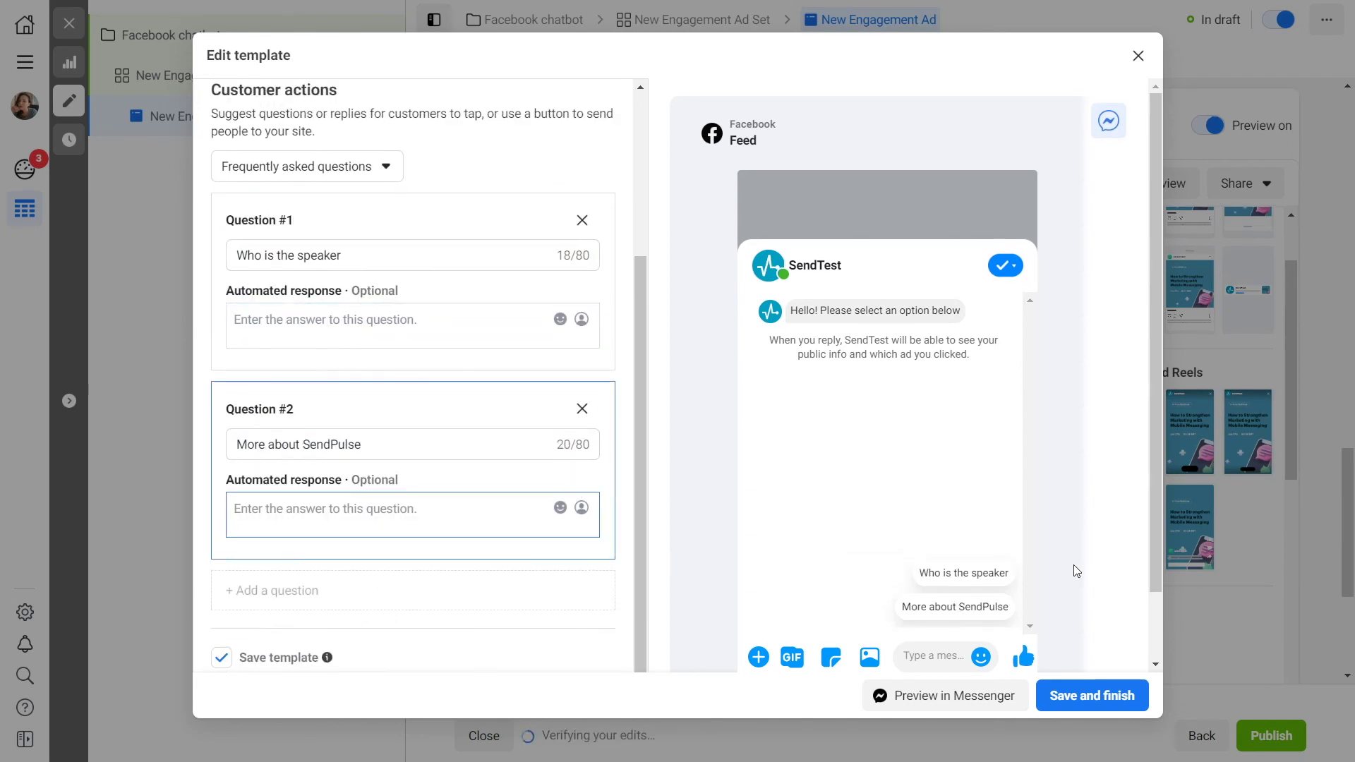
- Switch customer actions to quick replies and add a second reply that hands off to the bot
{"action": "left_click", "coordinate": [353, 167]}
{"action": "left_click", "coordinate": [365, 315]}
{"action": "left_click", "coordinate": [236, 512]}
{"action": "left_click", "coordinate": [409, 444]}
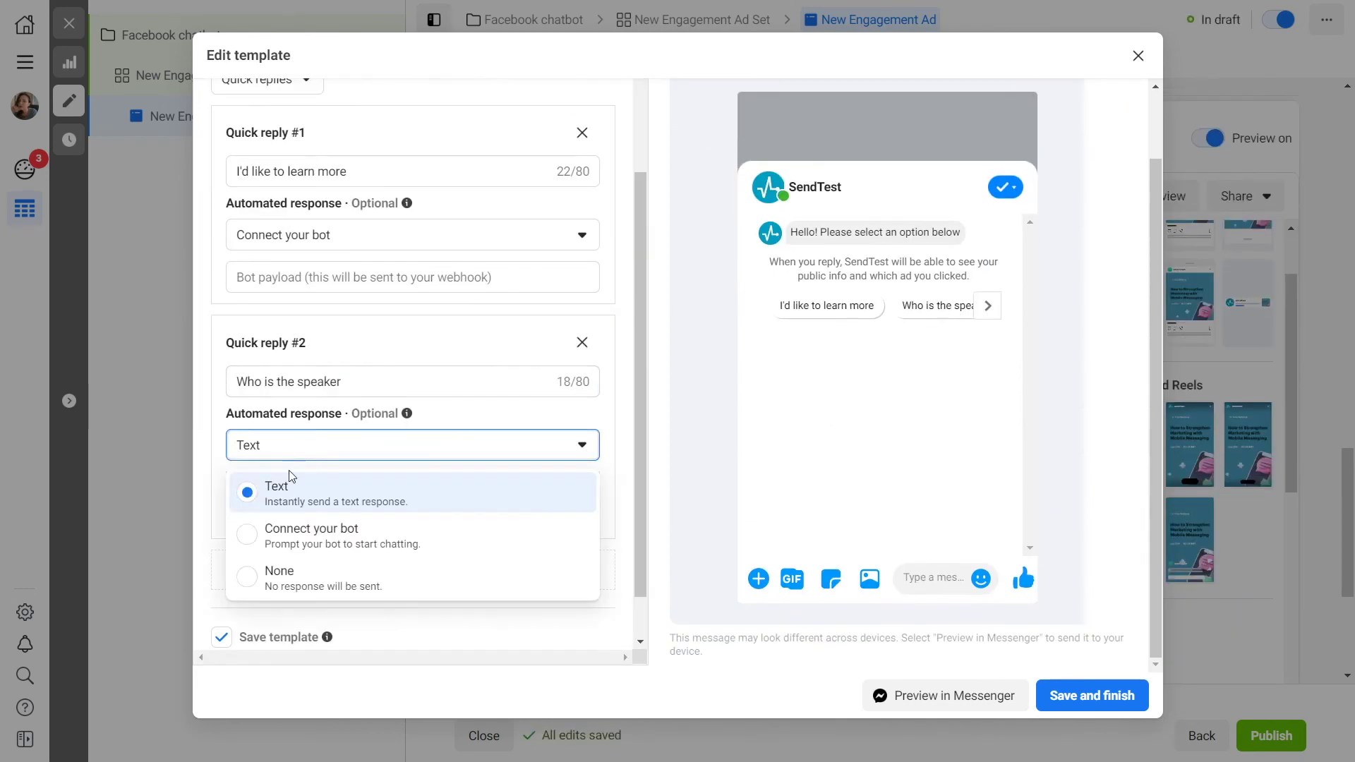
{"action": "left_click", "coordinate": [272, 521]}
{"action": "scroll", "coordinate": [402, 353], "scroll_direction": "up", "scroll_amount": 1}
{"action": "left_click", "coordinate": [266, 255]}
{"action": "type", "text": "Register"}
{"action": "left_click", "coordinate": [289, 389]}
{"action": "left_click", "coordinate": [279, 497]}
{"action": "type", "text": "More about SendPulse"}
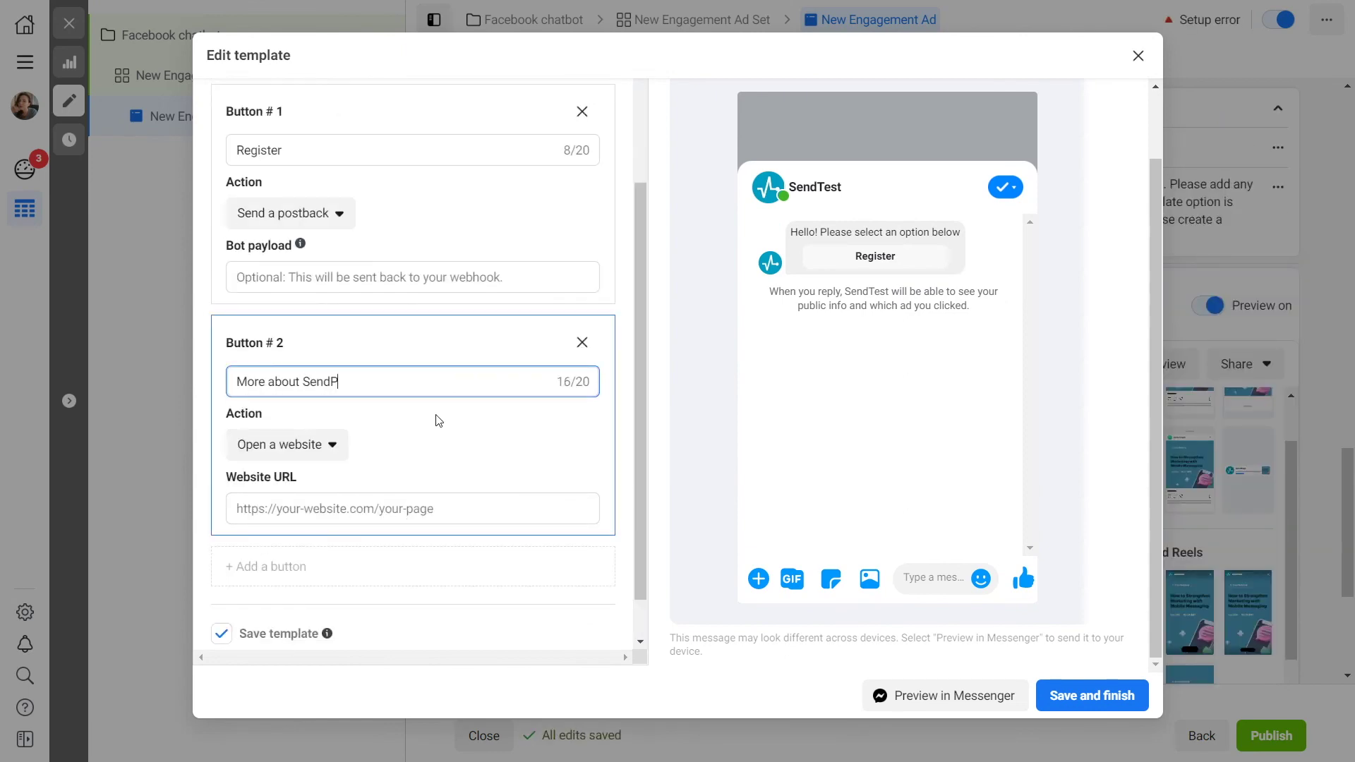
{"action": "left_click", "coordinate": [412, 508]}
{"action": "type", "text": "https://sendpulse.ua/"}
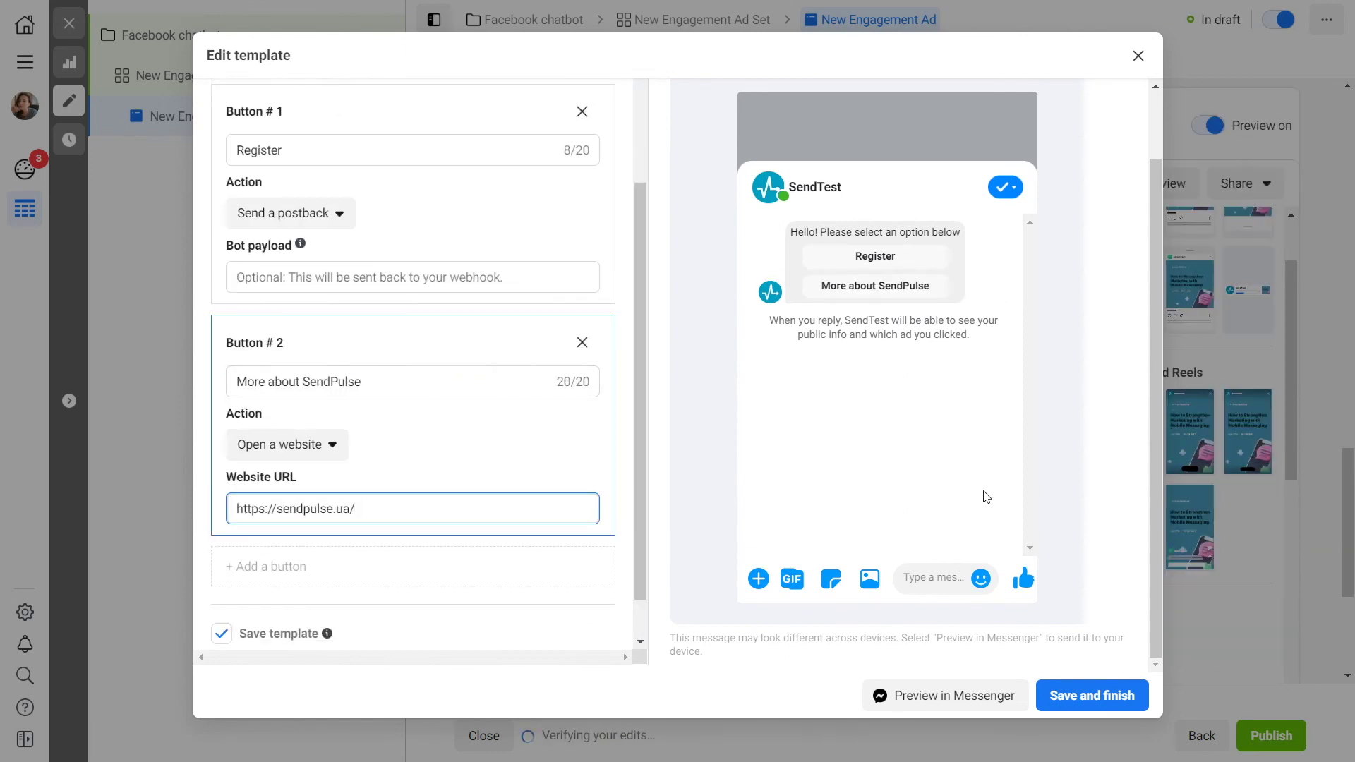
{"action": "left_click", "coordinate": [1086, 697]}
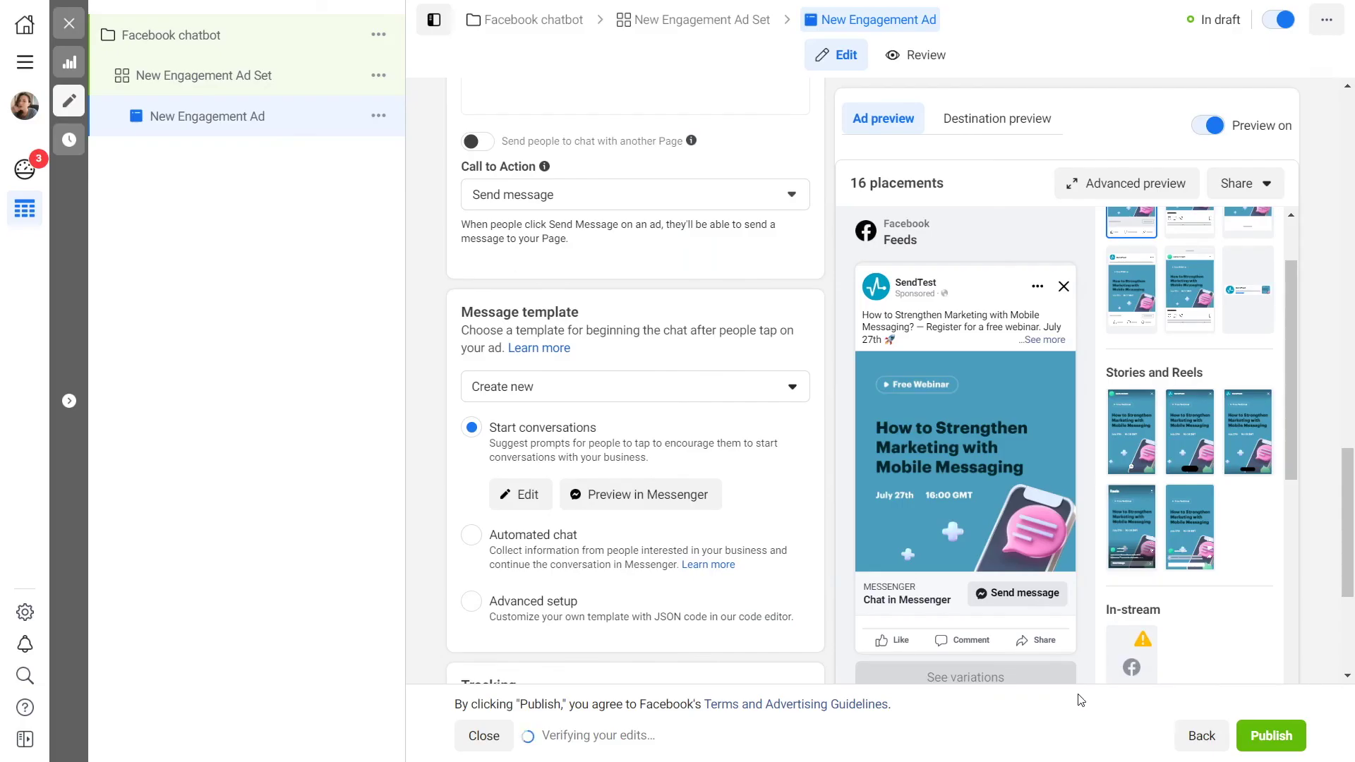